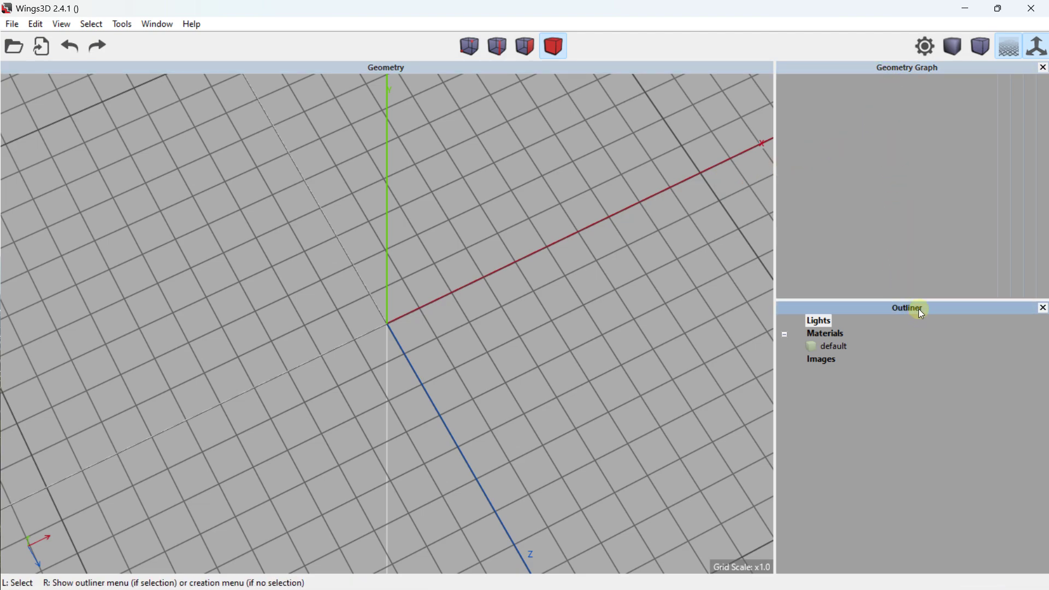
Close the Outliner and Geometry Graph panels, then browse the Preferences tabs.
{"action": "left_click", "coordinate": [1044, 310]}
{"action": "left_click", "coordinate": [1044, 68]}
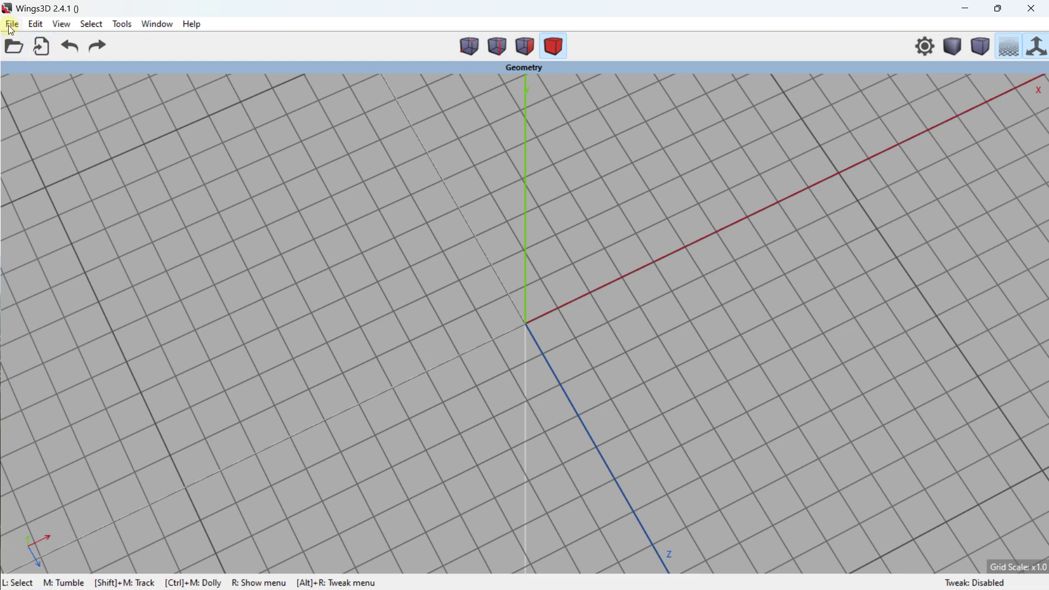
{"action": "left_click", "coordinate": [35, 24]}
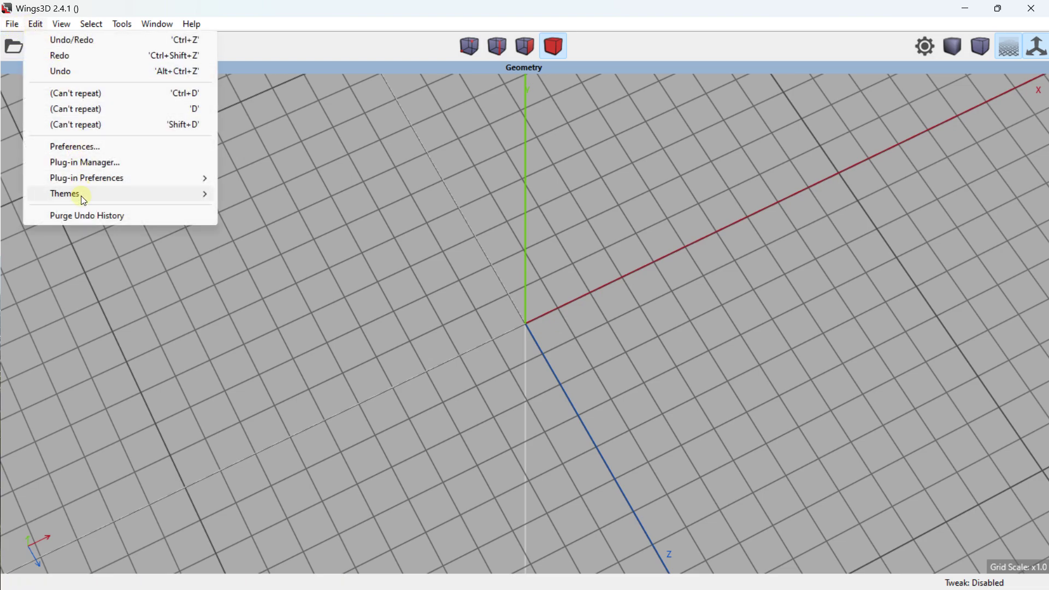
{"action": "left_click", "coordinate": [68, 147]}
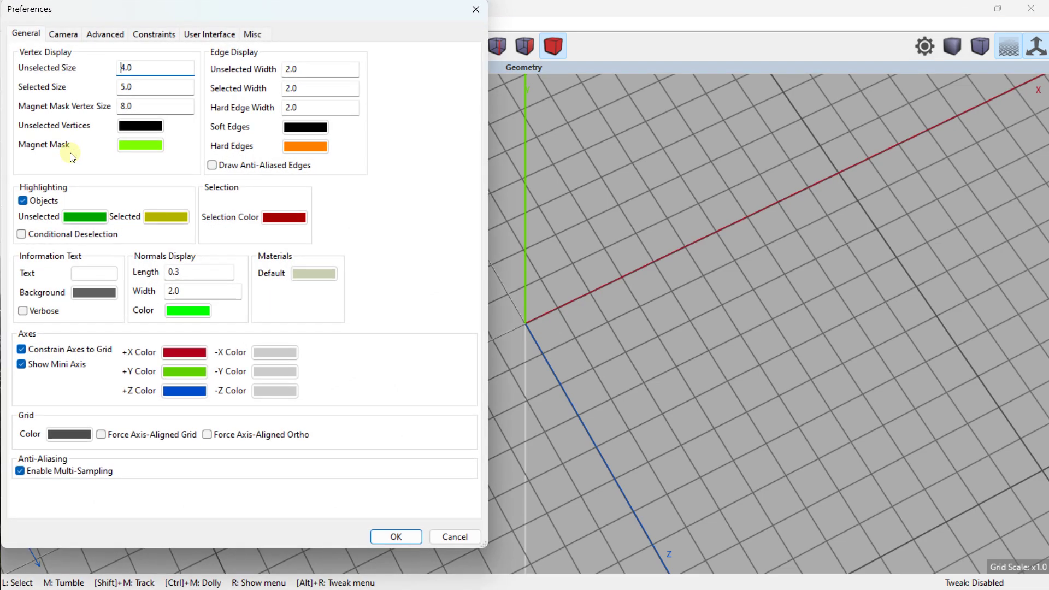
{"action": "left_click_drag", "start_coordinate": [224, 20], "coordinate": [297, 53]}
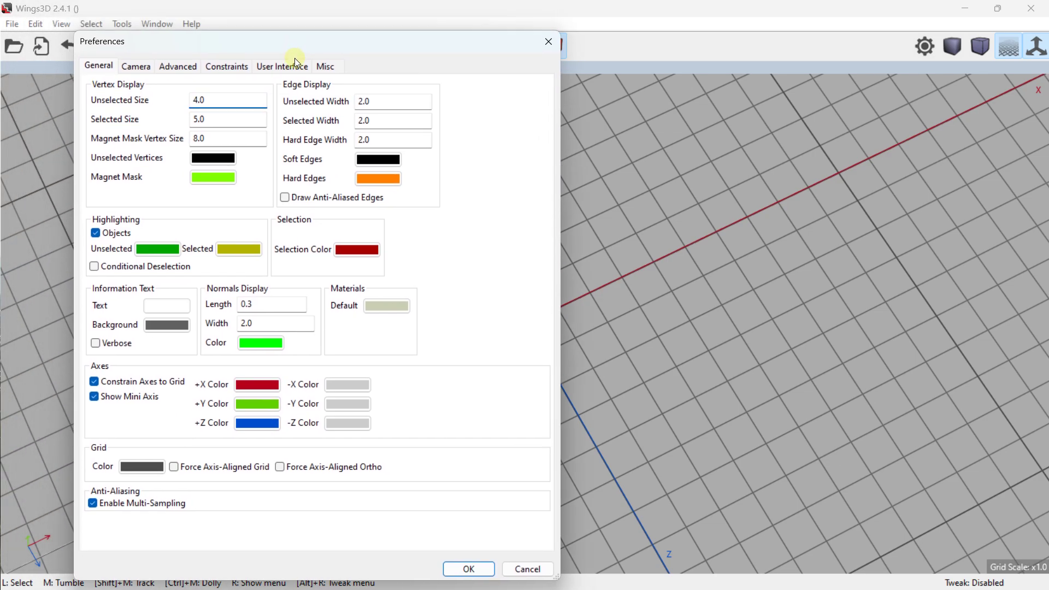
{"action": "left_click", "coordinate": [323, 67]}
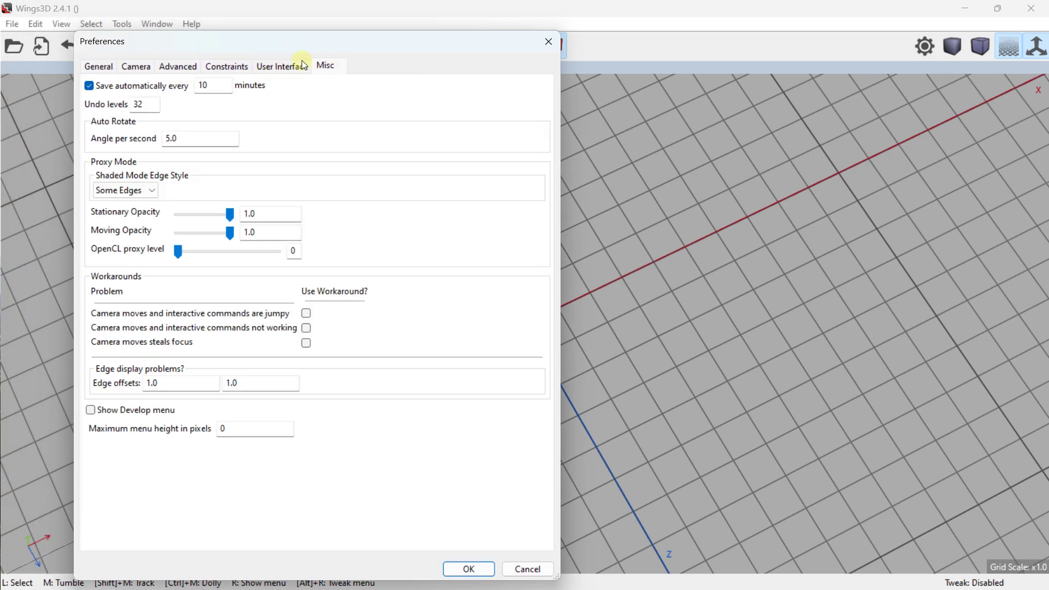
{"action": "left_click", "coordinate": [293, 68]}
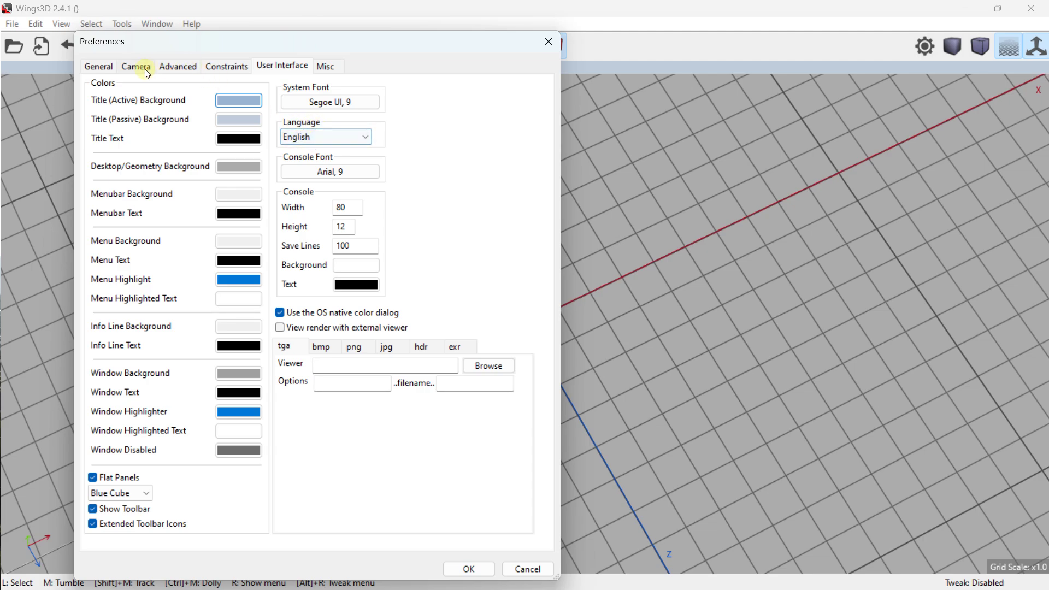
{"action": "left_click", "coordinate": [100, 68]}
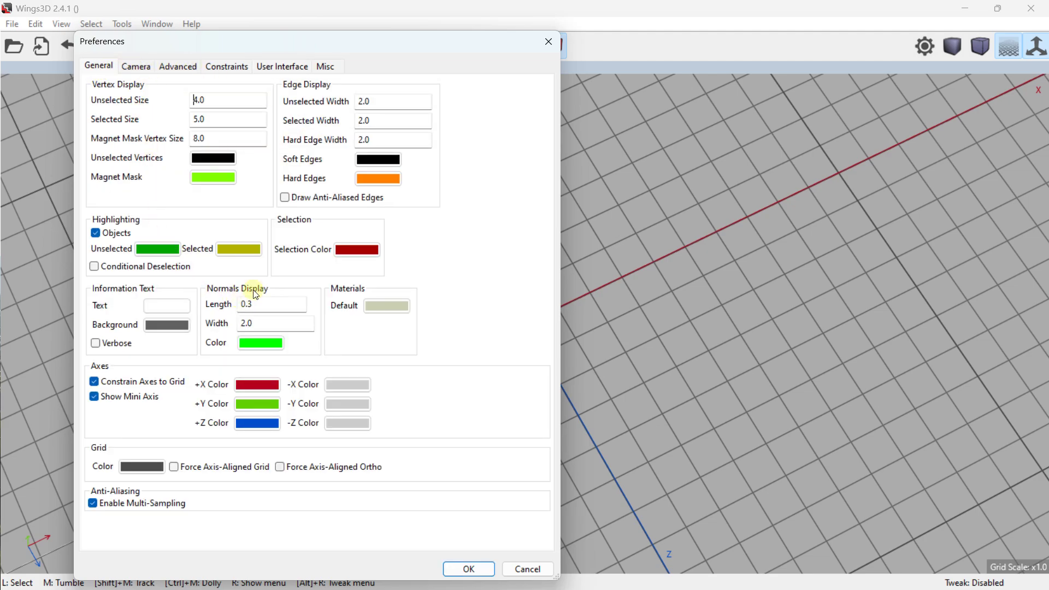
Keep the camera mode set to Blender and accept the preferences.
{"action": "left_click", "coordinate": [191, 100]}
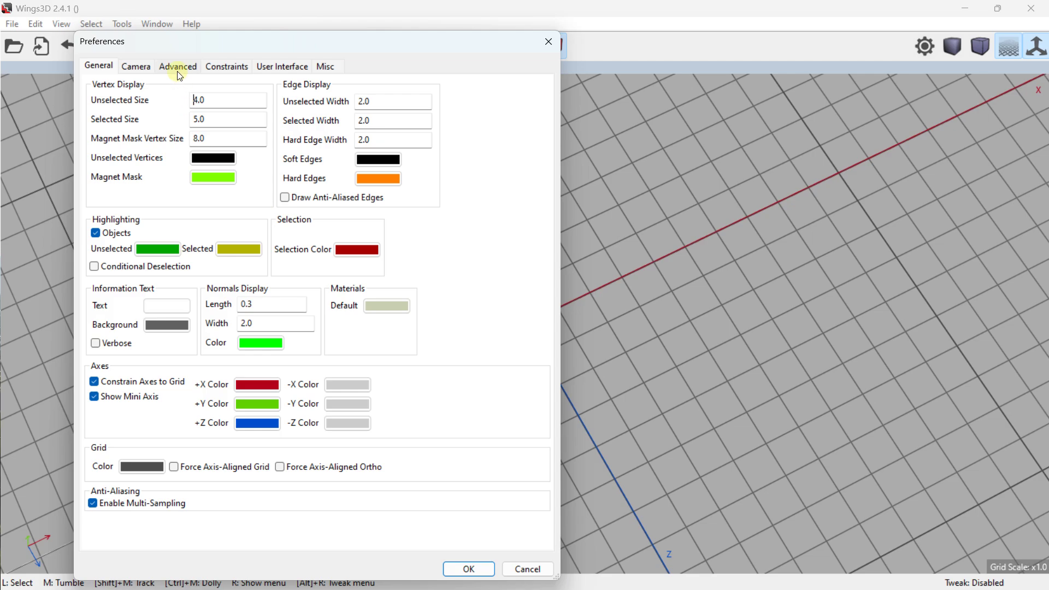
{"action": "left_click", "coordinate": [131, 66]}
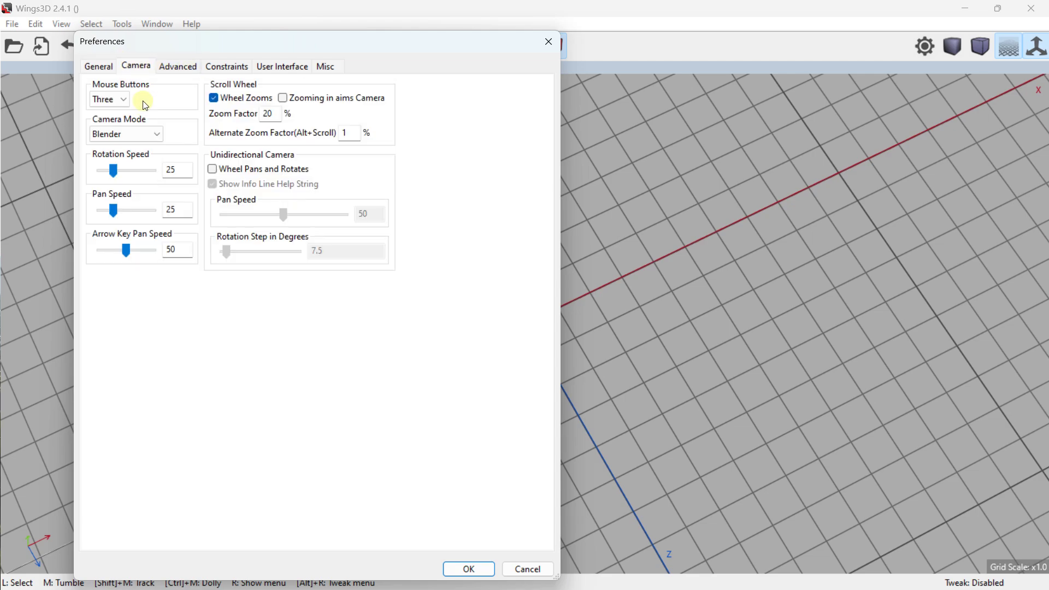
{"action": "left_click", "coordinate": [129, 133]}
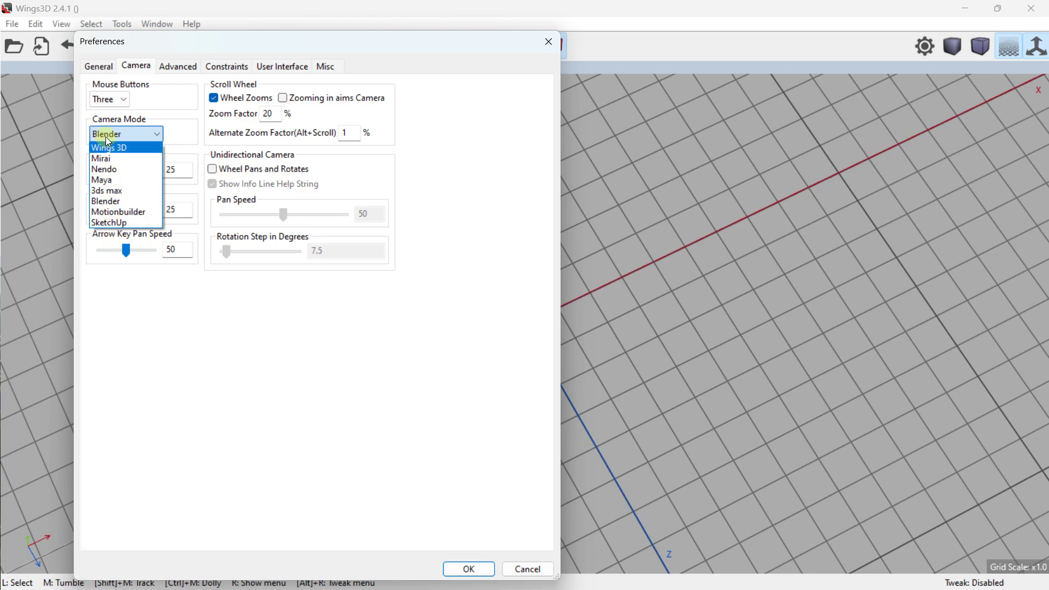
{"action": "left_click", "coordinate": [112, 203]}
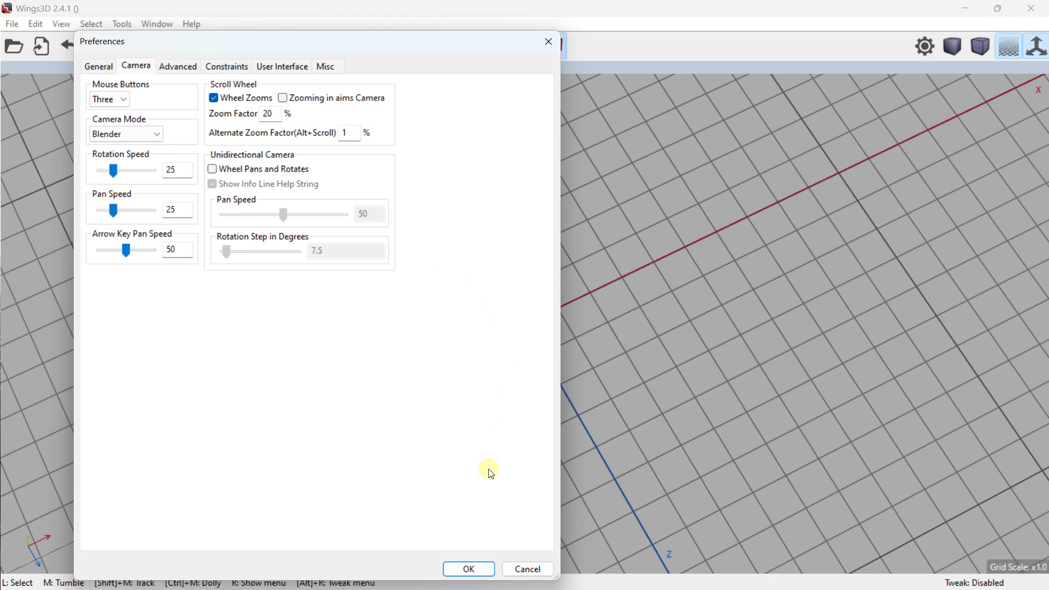
{"action": "left_click", "coordinate": [470, 570]}
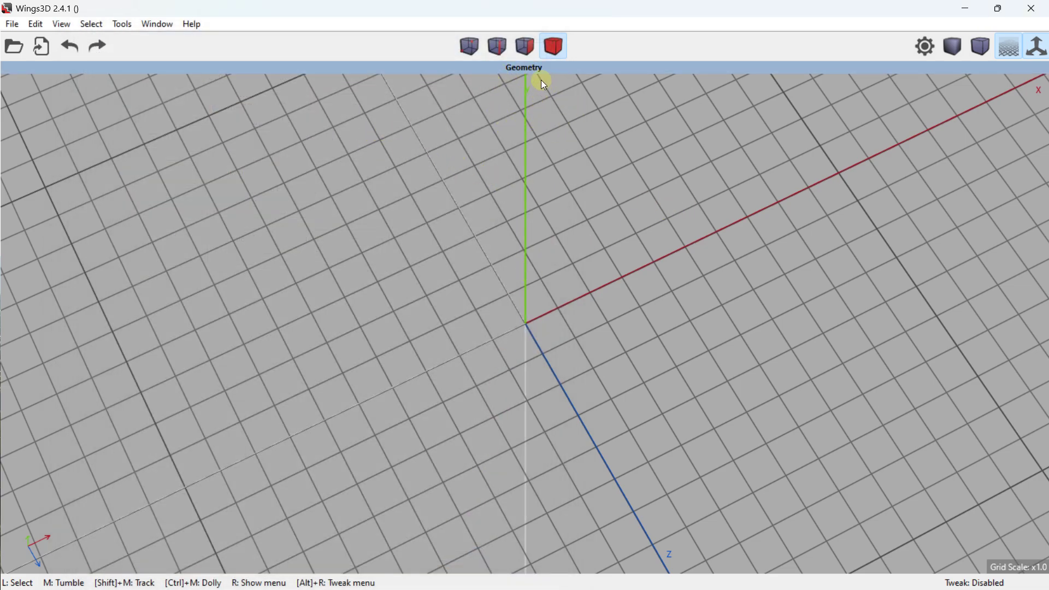
Try docking the Geometry Graph panel right, left, top and floating, then close it.
{"action": "left_click", "coordinate": [149, 26]}
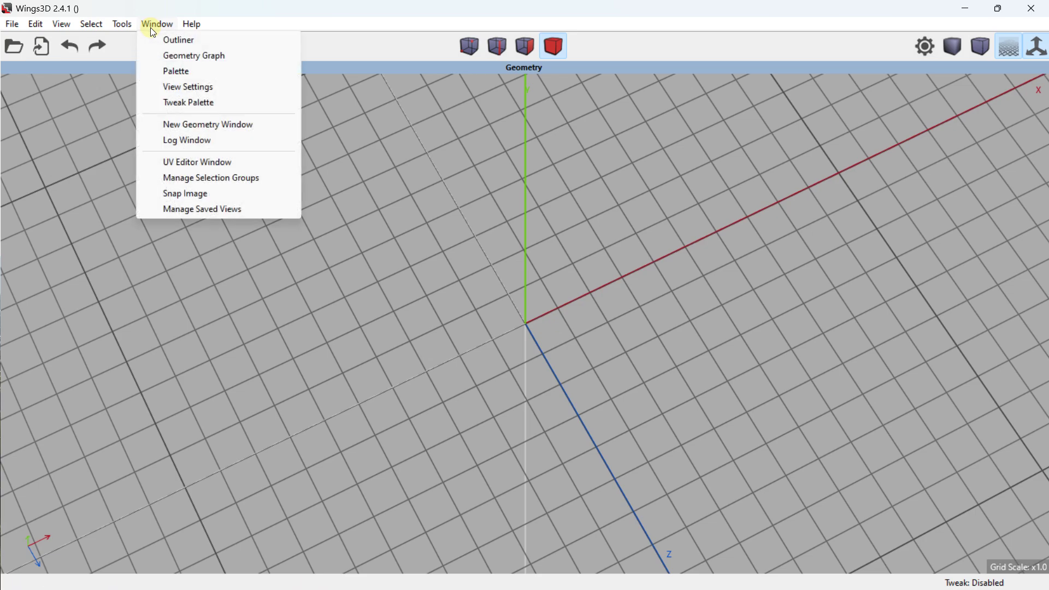
{"action": "left_click", "coordinate": [185, 55]}
{"action": "left_click_drag", "start_coordinate": [173, 82], "coordinate": [1011, 114]}
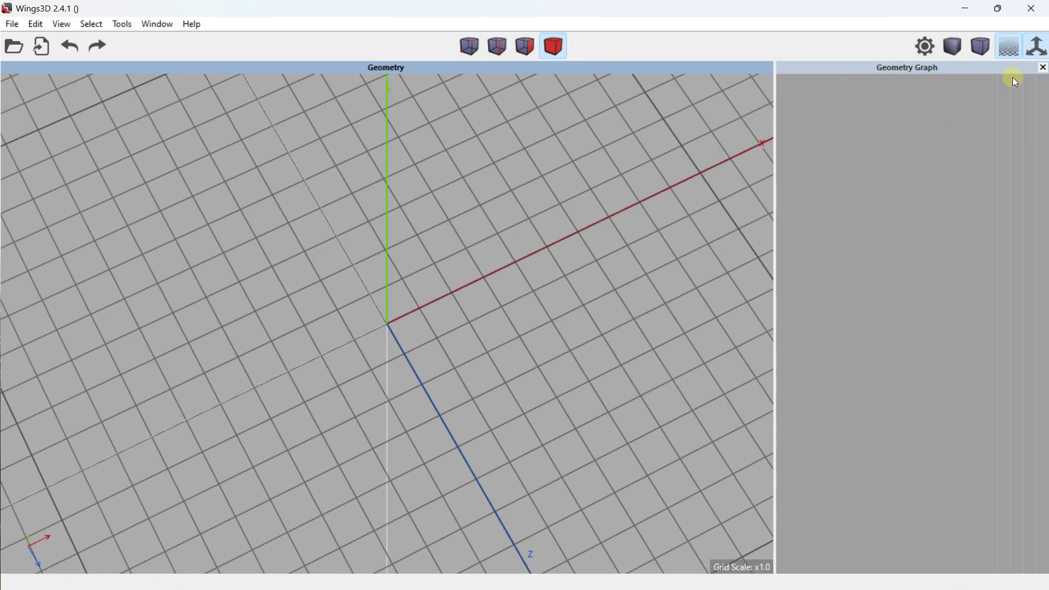
{"action": "left_click", "coordinate": [1042, 67]}
{"action": "left_click", "coordinate": [157, 24]}
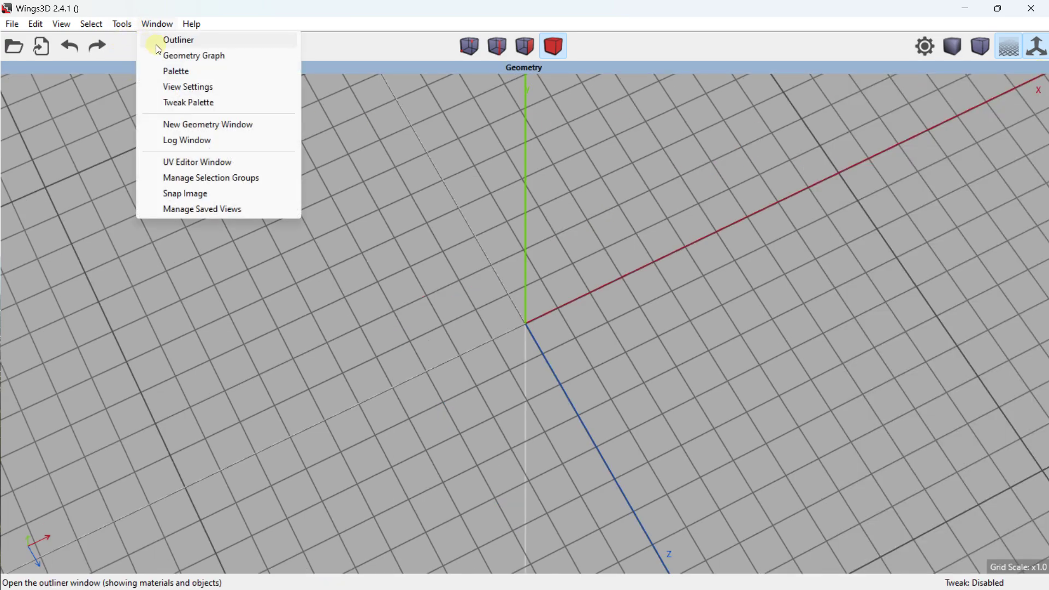
{"action": "left_click", "coordinate": [181, 54]}
{"action": "left_click_drag", "start_coordinate": [267, 110], "coordinate": [96, 133]}
{"action": "left_click_drag", "start_coordinate": [126, 69], "coordinate": [365, 72]}
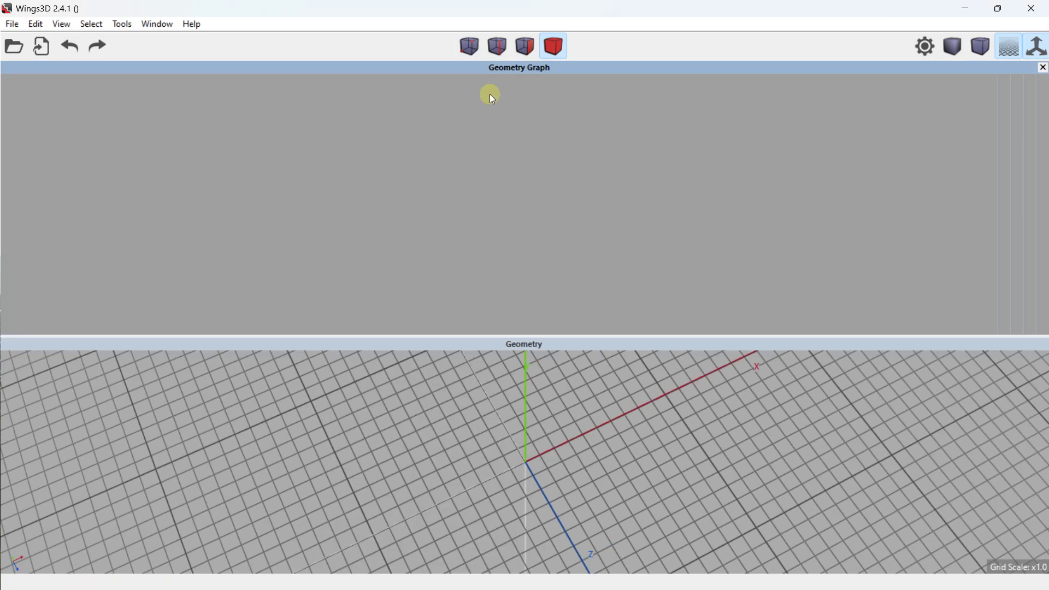
{"action": "left_click_drag", "start_coordinate": [527, 71], "coordinate": [788, 149]}
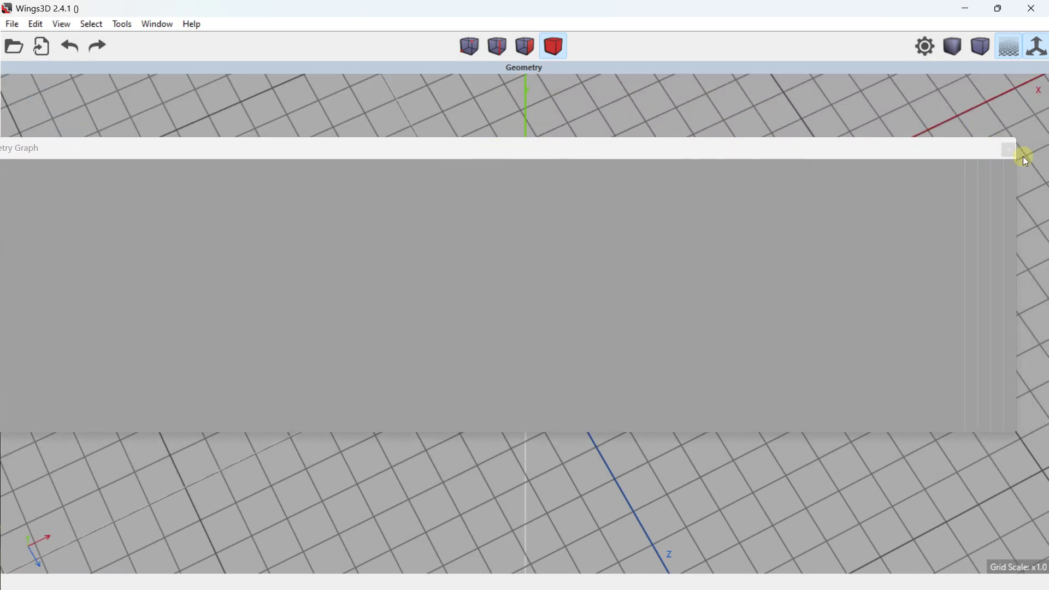
{"action": "left_click", "coordinate": [1009, 149]}
Reopen the Geometry Graph and dock it on the right of the viewport.
{"action": "left_click", "coordinate": [152, 31]}
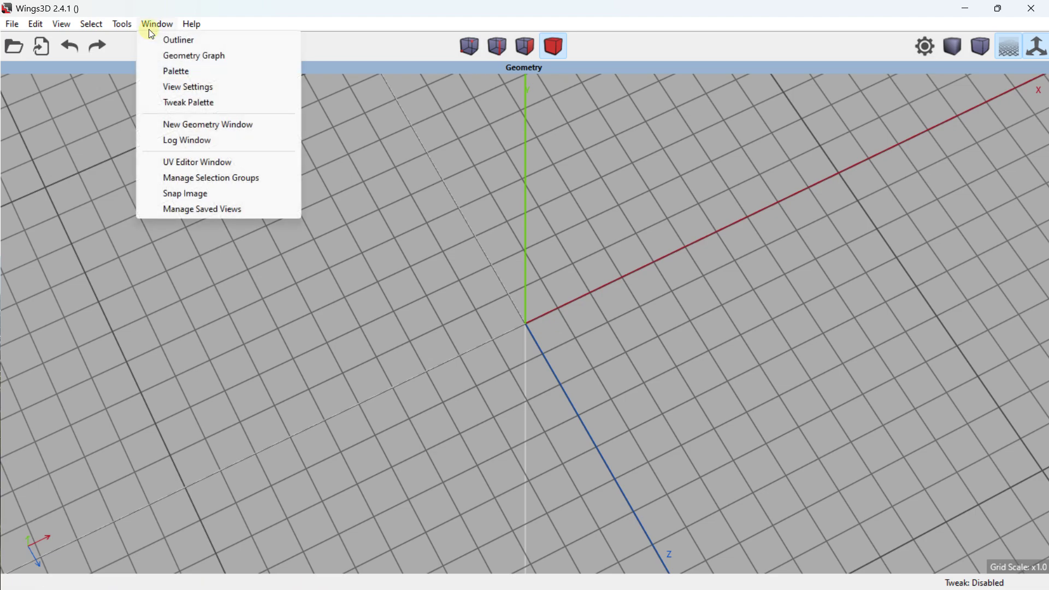
{"action": "left_click", "coordinate": [179, 56]}
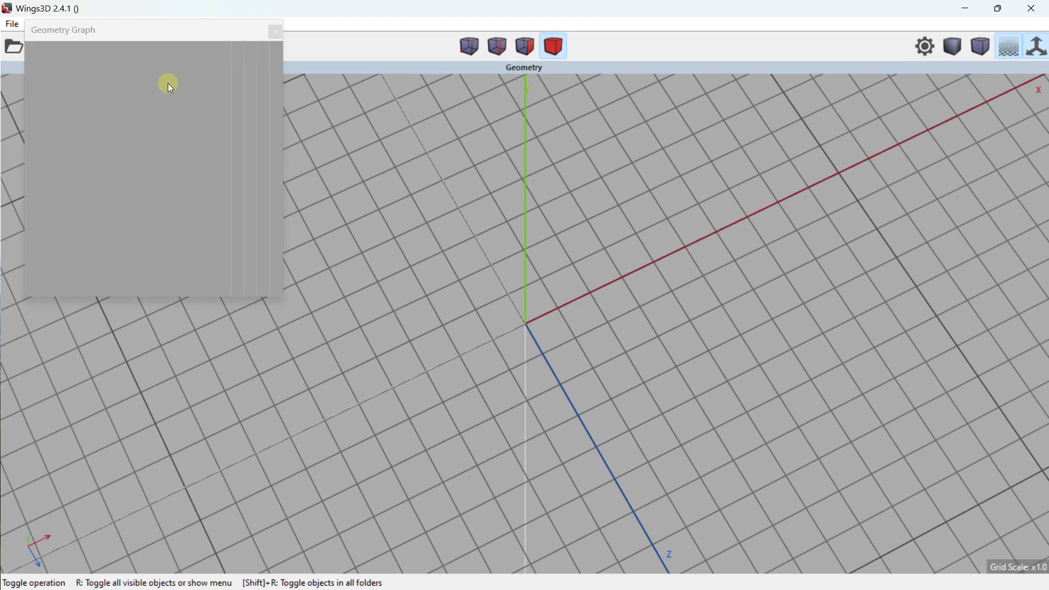
{"action": "left_click_drag", "start_coordinate": [114, 35], "coordinate": [1024, 142]}
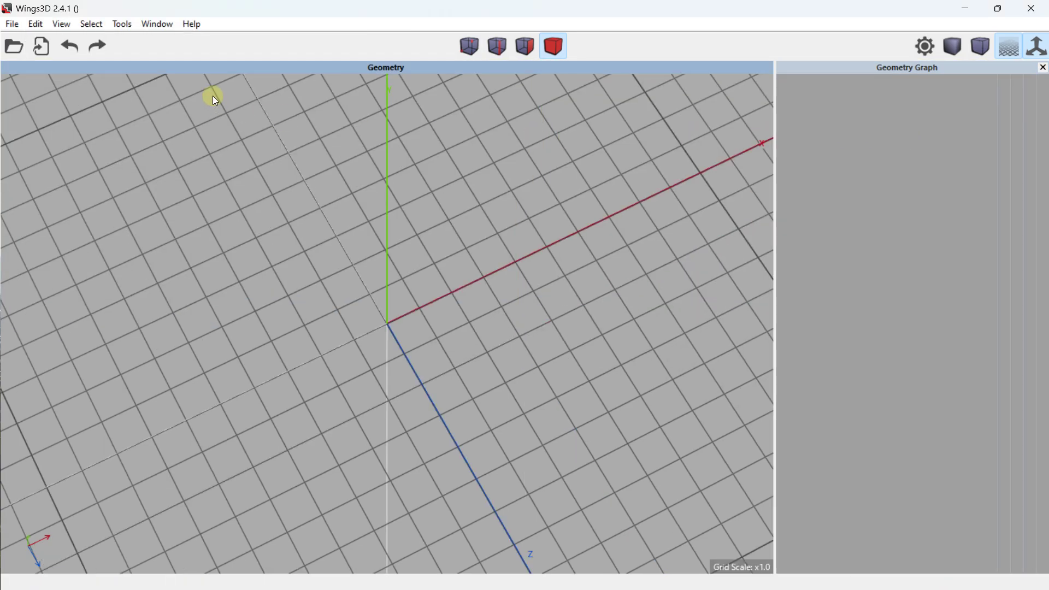
Open and close View Settings, then reopen the Outliner panel.
{"action": "left_click", "coordinate": [159, 26]}
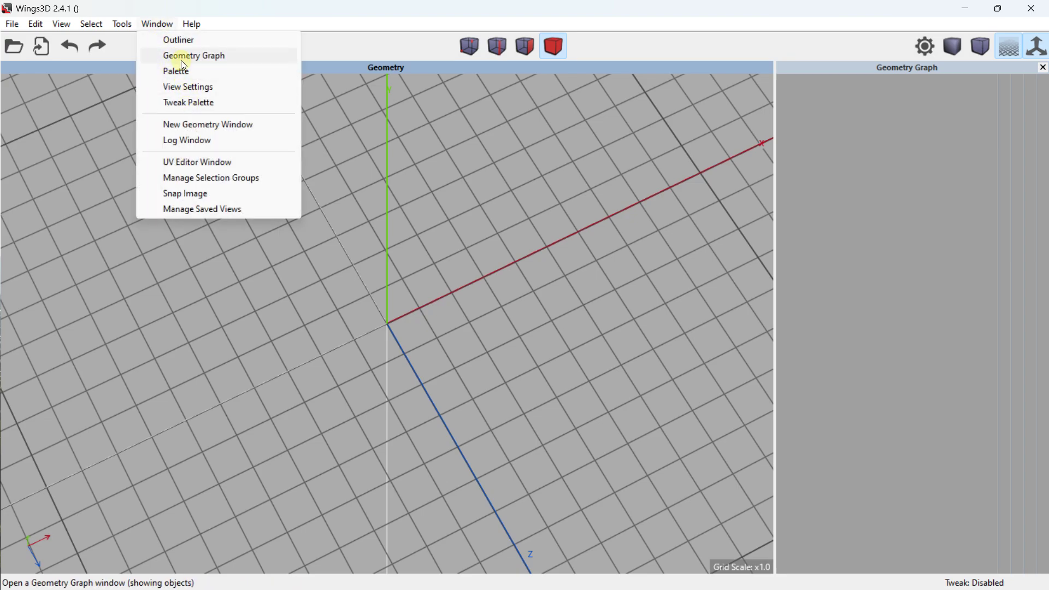
{"action": "left_click", "coordinate": [195, 92]}
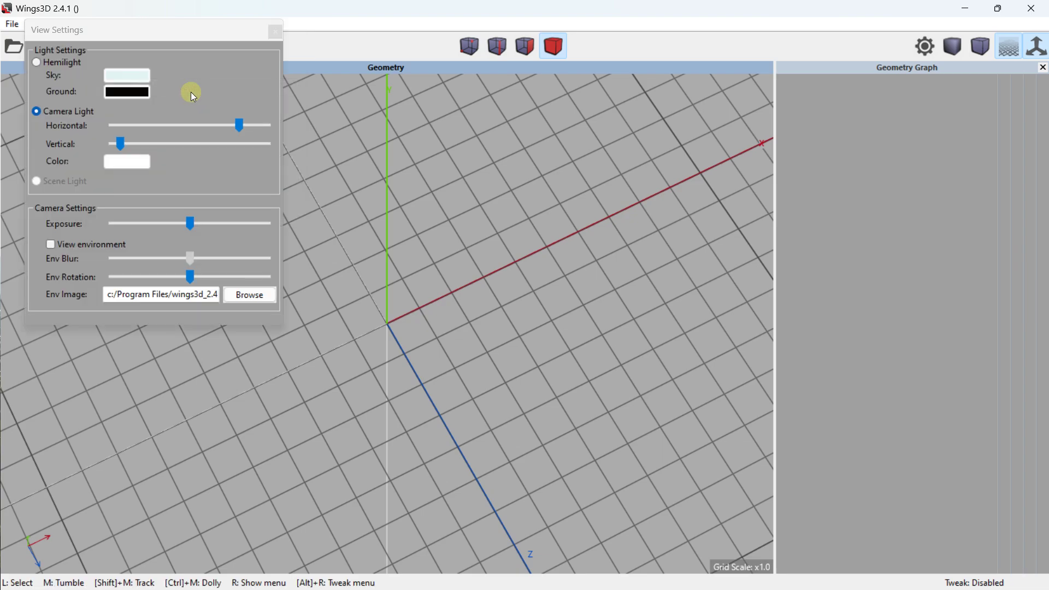
{"action": "mouse_move", "coordinate": [149, 47]}
{"action": "left_mouse_down"}
{"action": "mouse_move", "coordinate": [218, 75]}
{"action": "mouse_move", "coordinate": [229, 141]}
{"action": "mouse_move", "coordinate": [112, 42]}
{"action": "mouse_move", "coordinate": [148, 46]}
{"action": "left_mouse_up"}
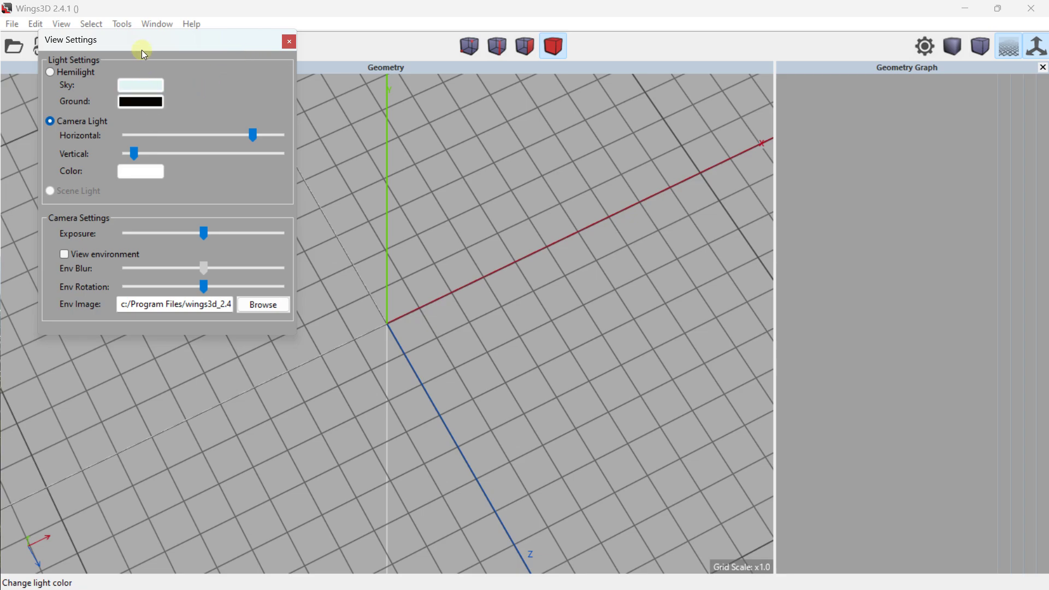
{"action": "left_click", "coordinate": [289, 42]}
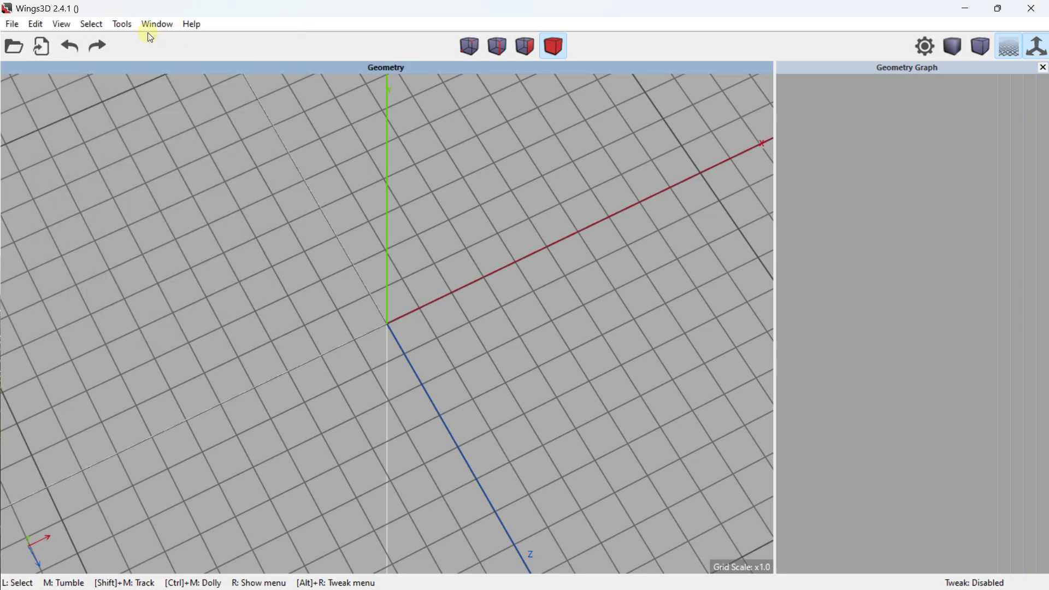
{"action": "left_click", "coordinate": [157, 24]}
{"action": "left_click", "coordinate": [170, 44]}
Dock the Outliner below the Geometry Graph, lowering the divider so the Graph is larger.
{"action": "left_click_drag", "start_coordinate": [120, 65], "coordinate": [867, 370]}
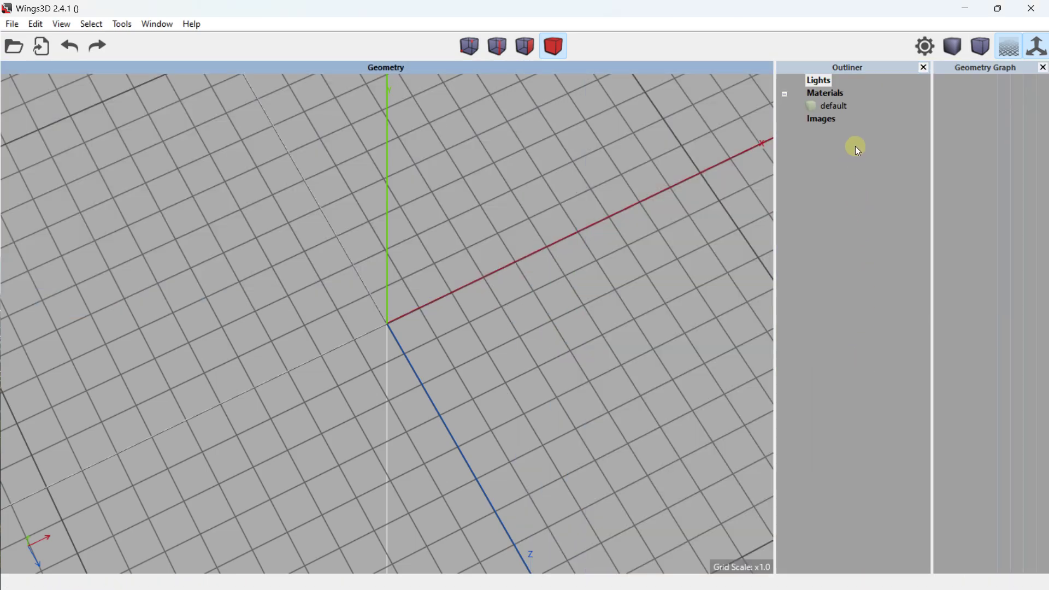
{"action": "left_click_drag", "start_coordinate": [848, 74], "coordinate": [903, 447]}
{"action": "left_click_drag", "start_coordinate": [911, 300], "coordinate": [923, 355]}
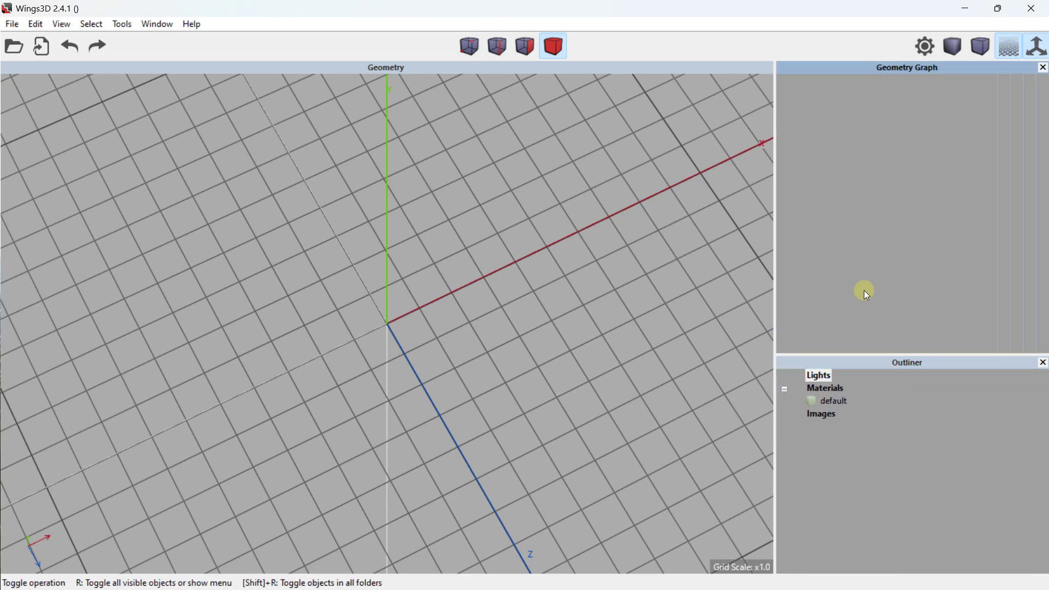
{"action": "middle_click_drag", "start_coordinate": [473, 263], "coordinate": [407, 231]}
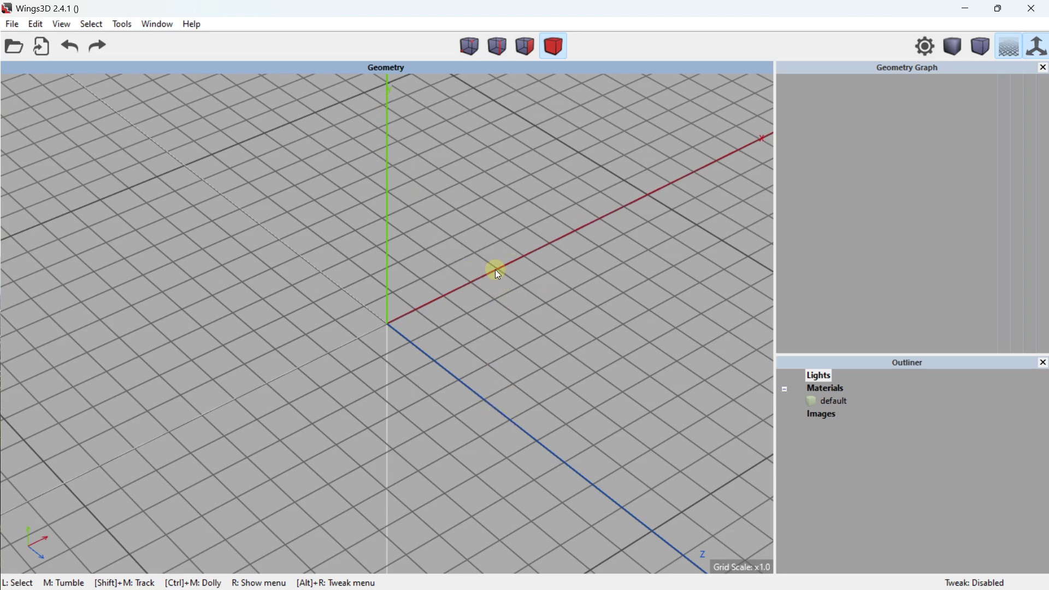
Orbit the camera around the empty grid and pan the origin nearer the centre.
{"action": "middle_click_drag", "start_coordinate": [552, 215], "coordinate": [553, 215]}
{"action": "mouse_move", "coordinate": [490, 202]}
{"action": "middle_mouse_down"}
{"action": "mouse_move", "coordinate": [471, 215]}
{"action": "mouse_move", "coordinate": [492, 202]}
{"action": "middle_mouse_up"}
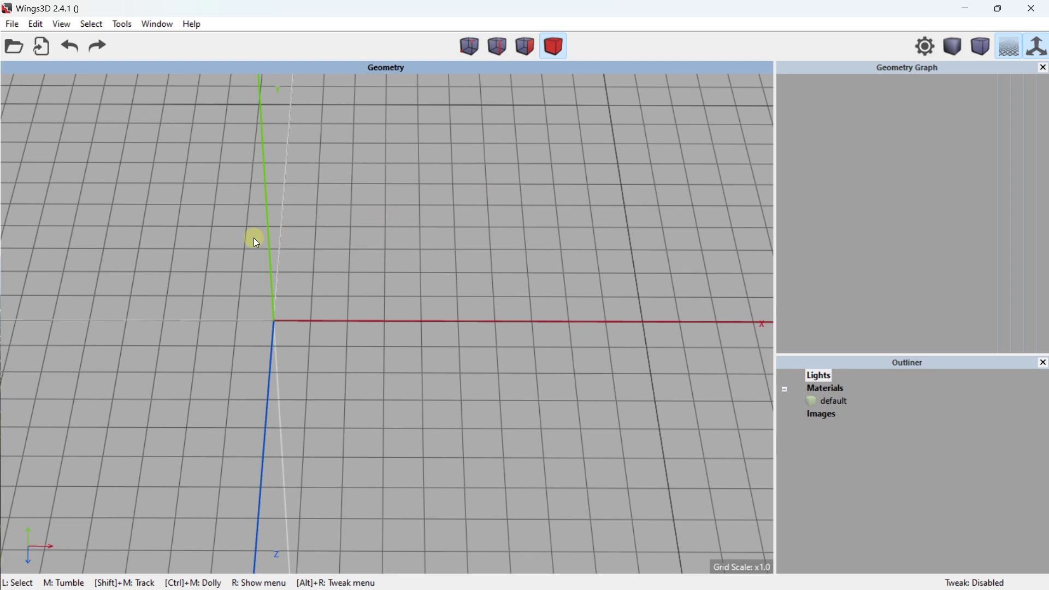
{"action": "middle_click_drag", "start_coordinate": [248, 234], "coordinate": [257, 217]}
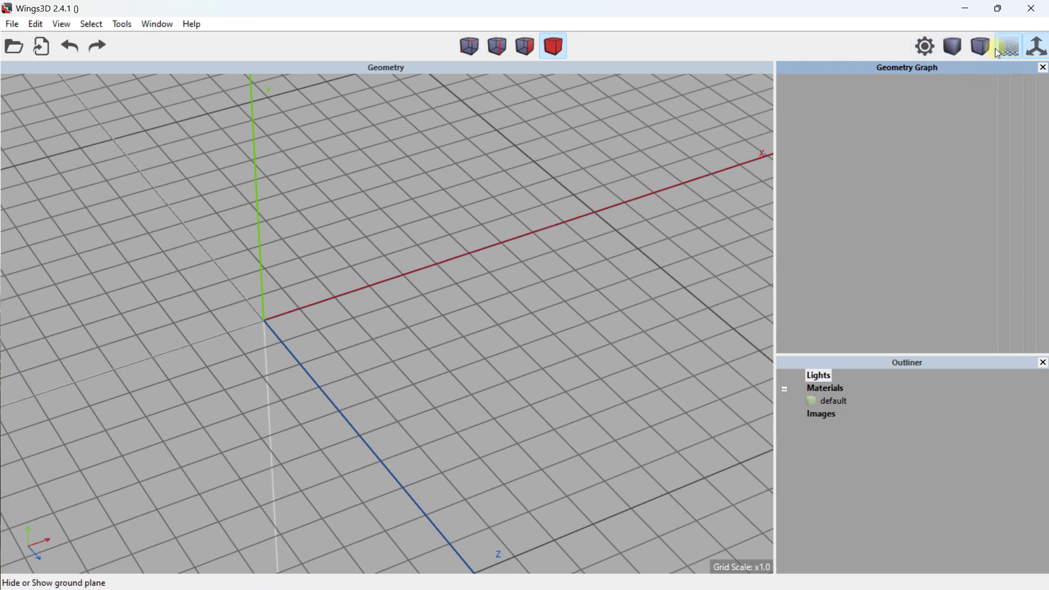
{"action": "middle_click_drag", "start_coordinate": [311, 243], "coordinate": [305, 238], "text": "shift"}
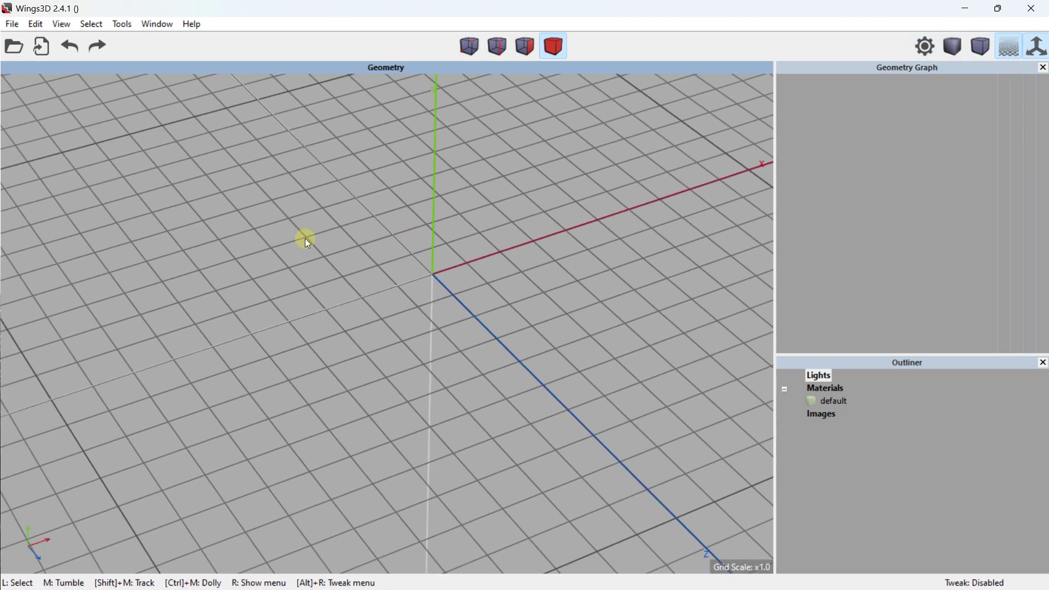
Add a test cube and a test sphere, undoing each to leave the scene empty.
{"action": "right_click", "coordinate": [287, 204]}
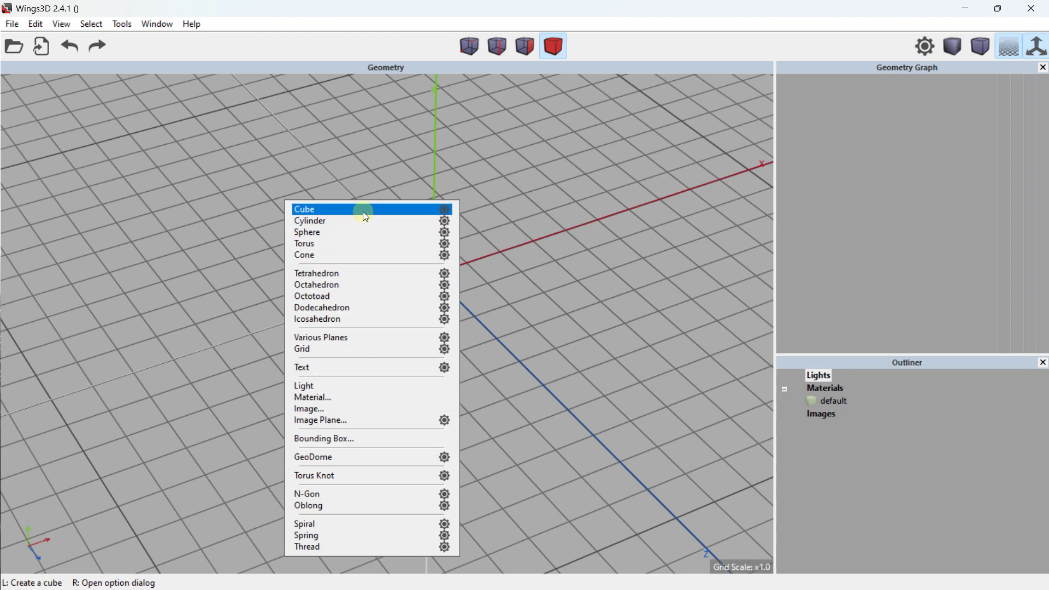
{"action": "left_click", "coordinate": [408, 211]}
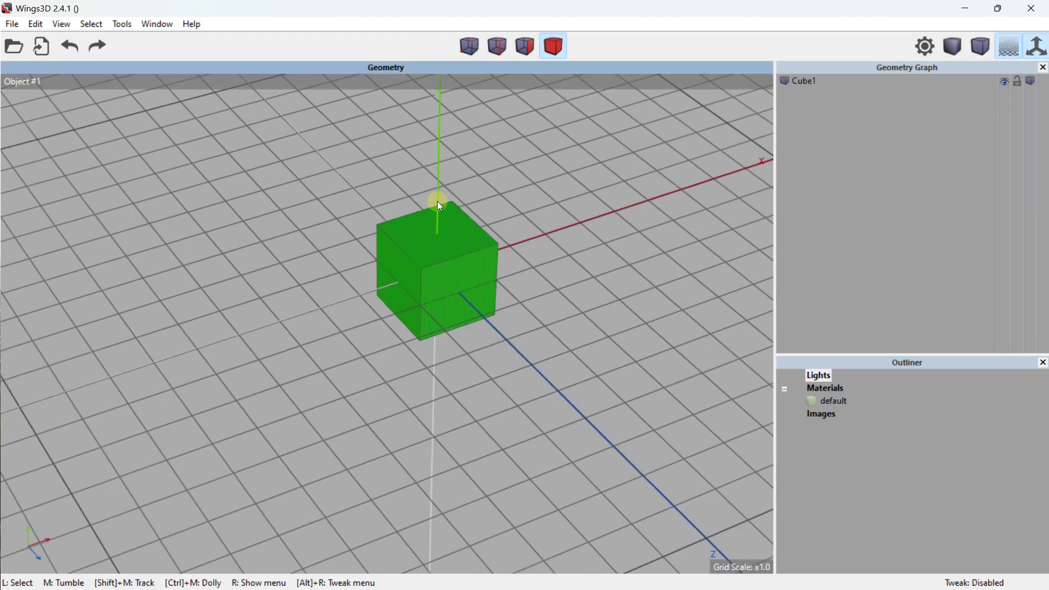
{"action": "left_click", "coordinate": [97, 49]}
{"action": "right_click", "coordinate": [283, 175]}
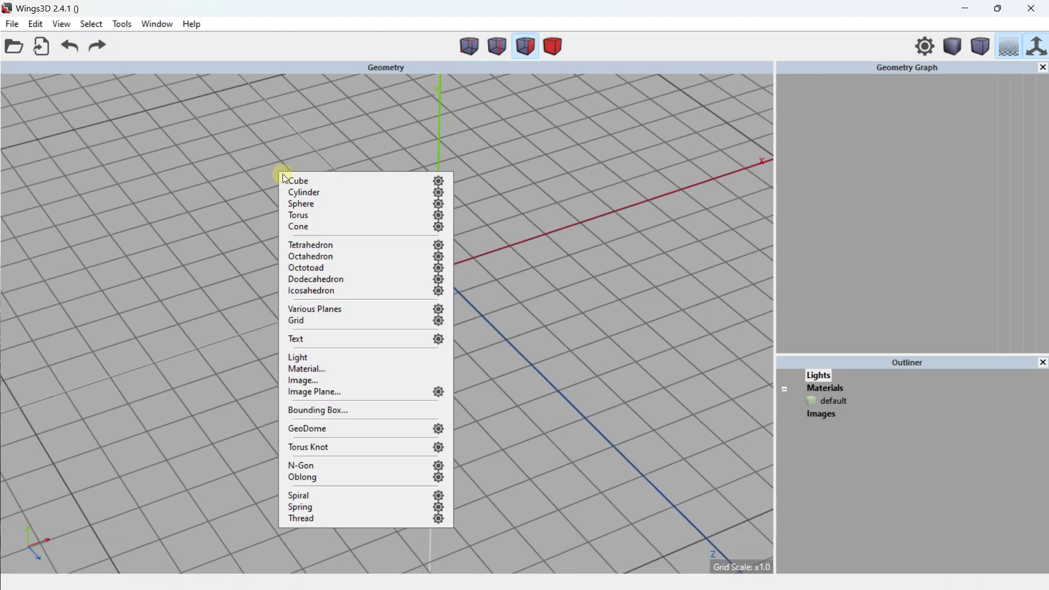
{"action": "left_click", "coordinate": [306, 205]}
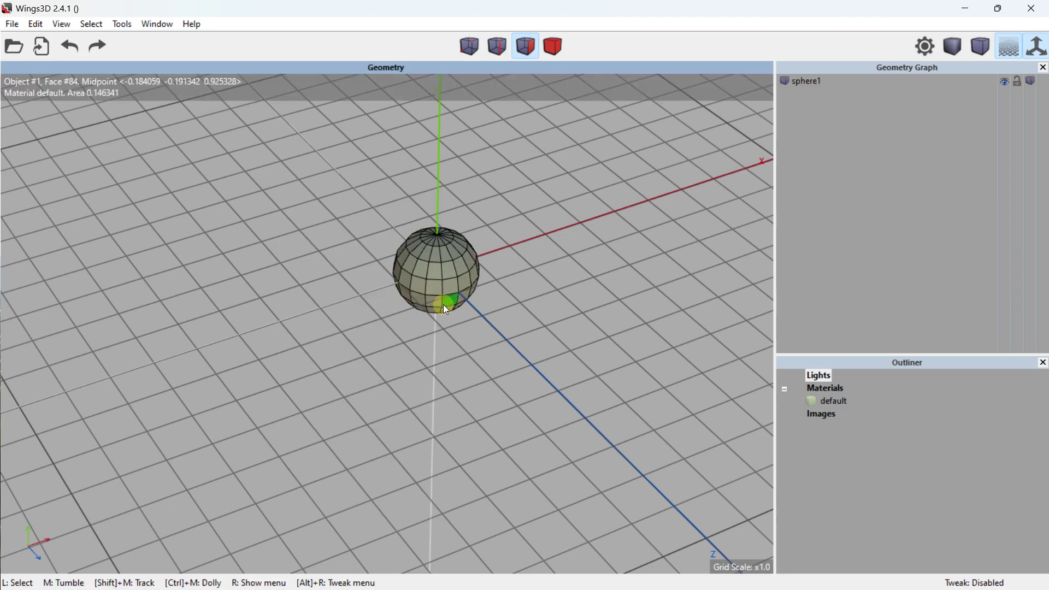
{"action": "left_click", "coordinate": [69, 50]}
{"action": "right_click", "coordinate": [354, 173]}
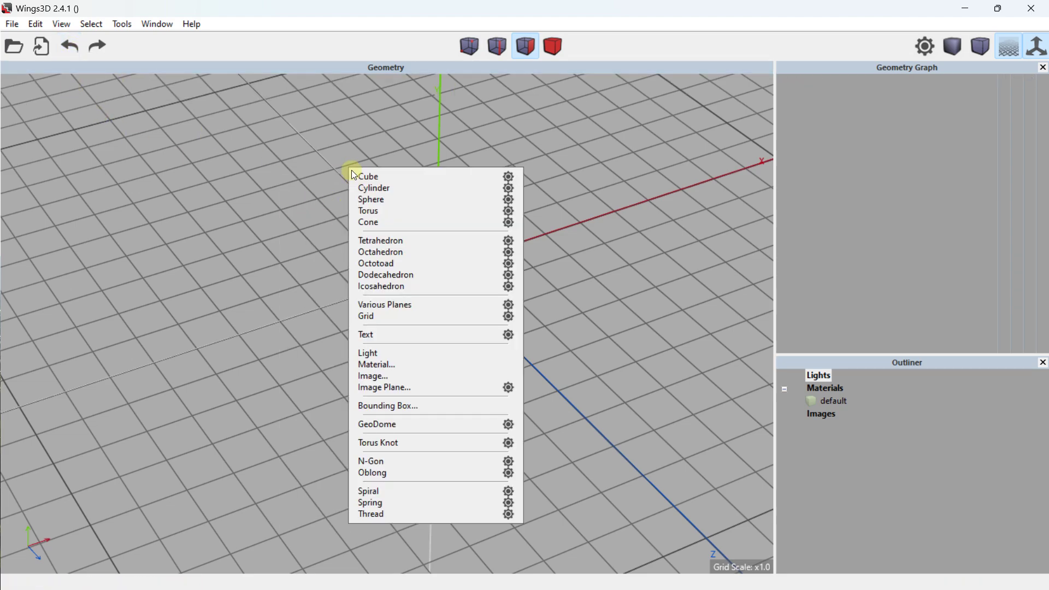
{"action": "left_click", "coordinate": [512, 179]}
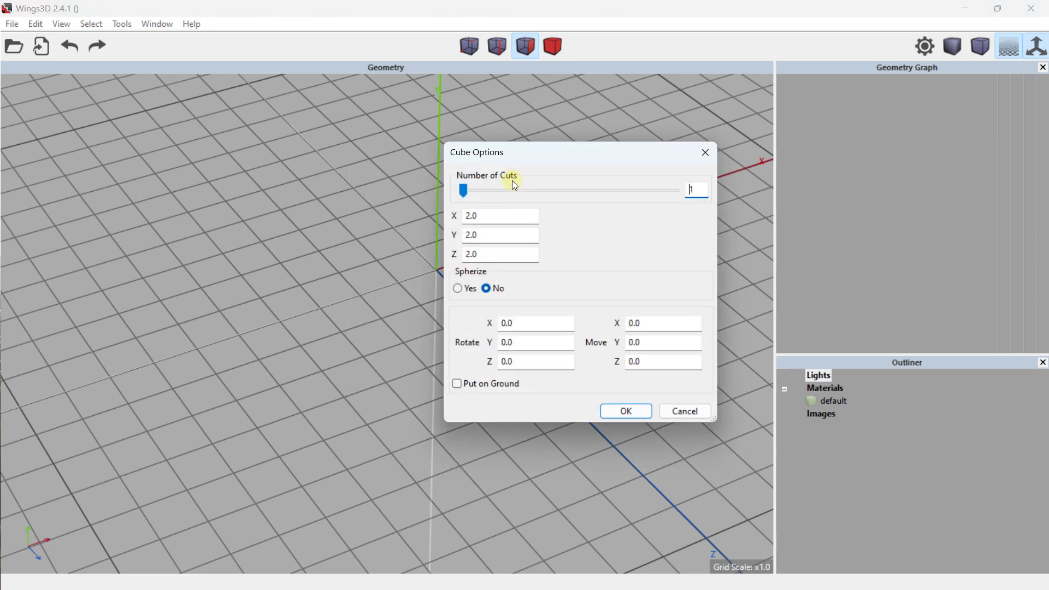
{"action": "left_click_drag", "start_coordinate": [516, 153], "coordinate": [684, 163]}
{"action": "left_click_drag", "start_coordinate": [667, 230], "coordinate": [632, 224]}
{"action": "key", "text": "Caps_Lock"}
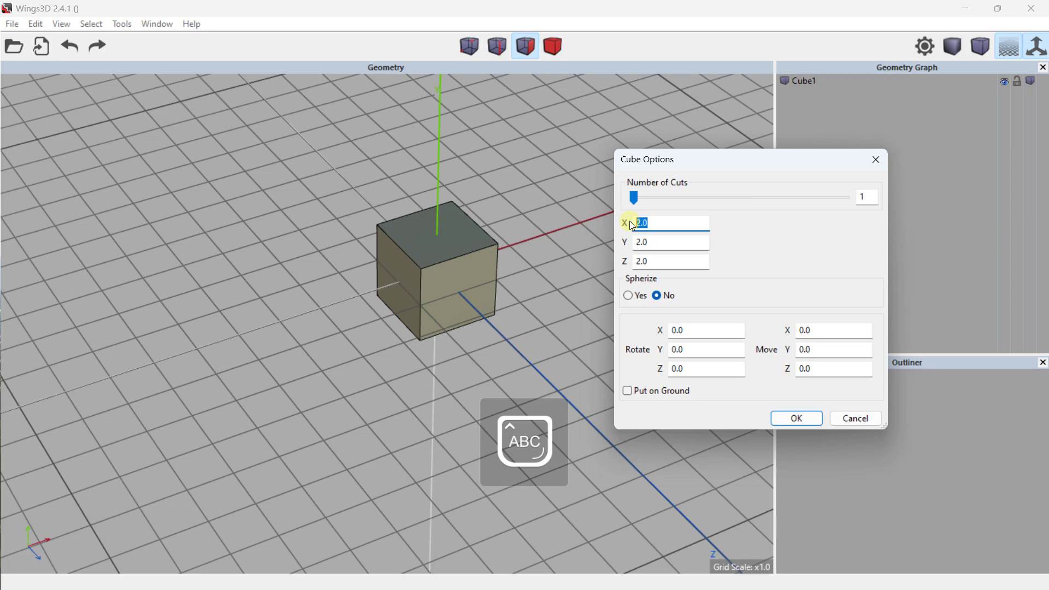
{"action": "type", "text": "20"}
{"action": "left_click_drag", "start_coordinate": [664, 242], "coordinate": [612, 239]}
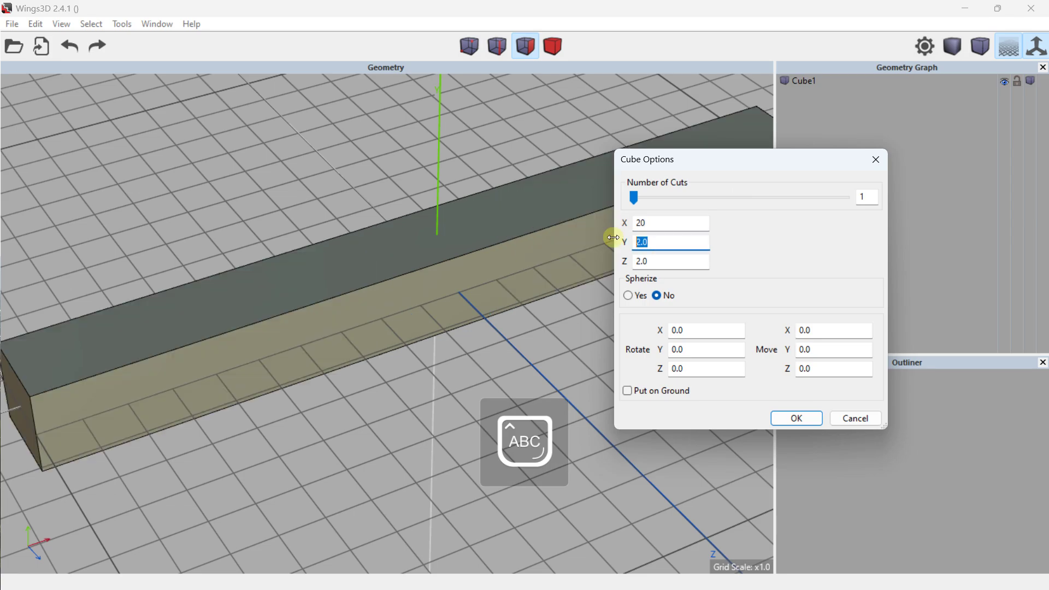
{"action": "type", "text": "10"}
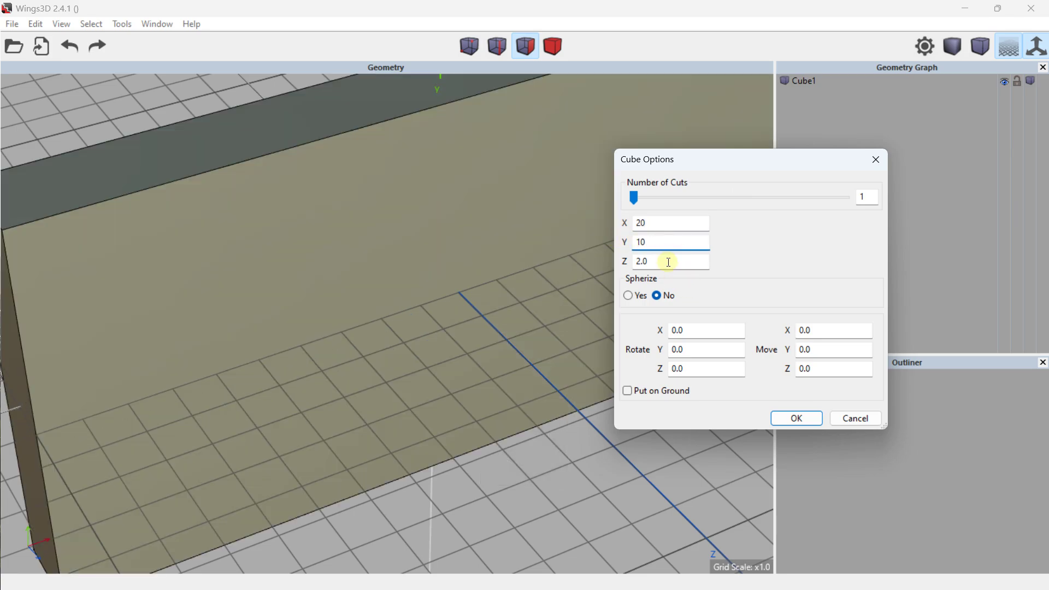
{"action": "left_click_drag", "start_coordinate": [669, 263], "coordinate": [604, 255]}
{"action": "type", "text": "14"}
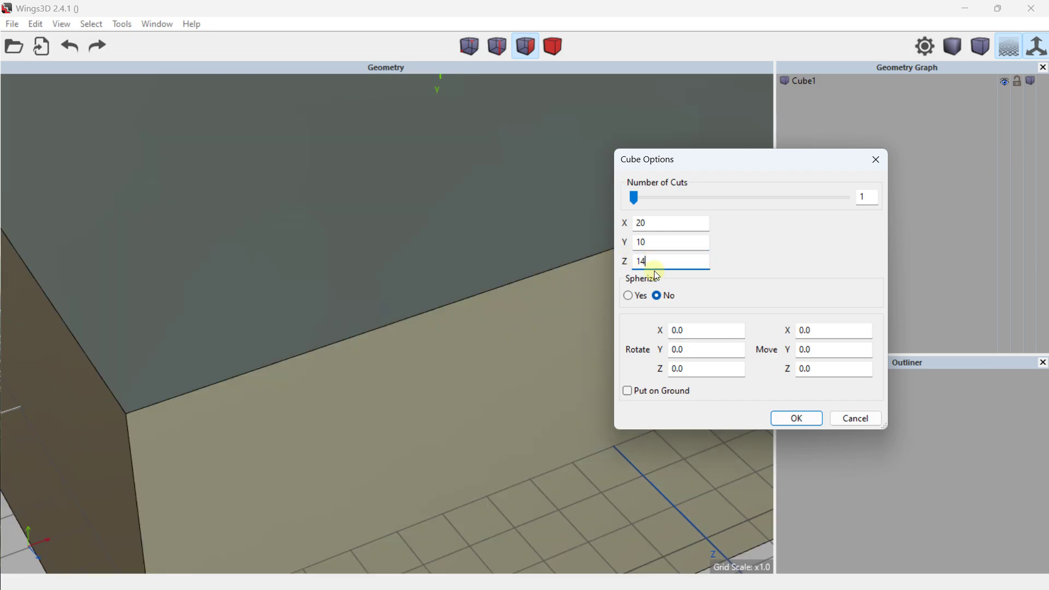
{"action": "left_click", "coordinate": [660, 392]}
{"action": "left_click", "coordinate": [796, 419]}
{"action": "middle_click_drag", "start_coordinate": [531, 307], "coordinate": [485, 317]}
{"action": "middle_click_drag", "start_coordinate": [583, 284], "coordinate": [583, 288]}
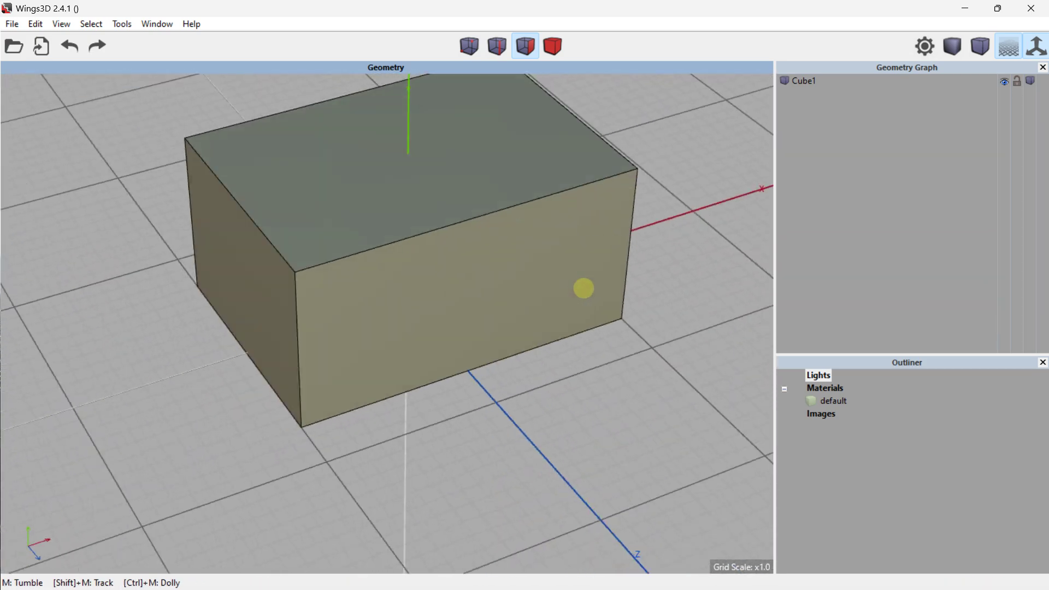
{"action": "scroll", "coordinate": [461, 228], "scroll_direction": "down", "scroll_amount": 5}
{"action": "scroll", "coordinate": [462, 228], "scroll_direction": "up", "scroll_amount": 2}
{"action": "middle_click_drag", "start_coordinate": [463, 228], "coordinate": [461, 227]}
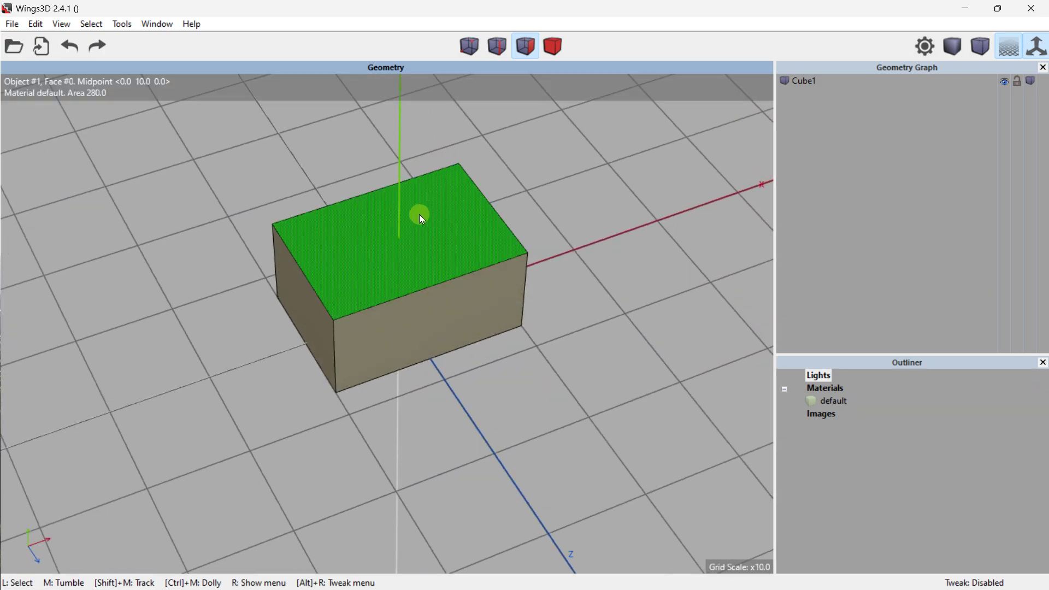
{"action": "right_click", "coordinate": [337, 161]}
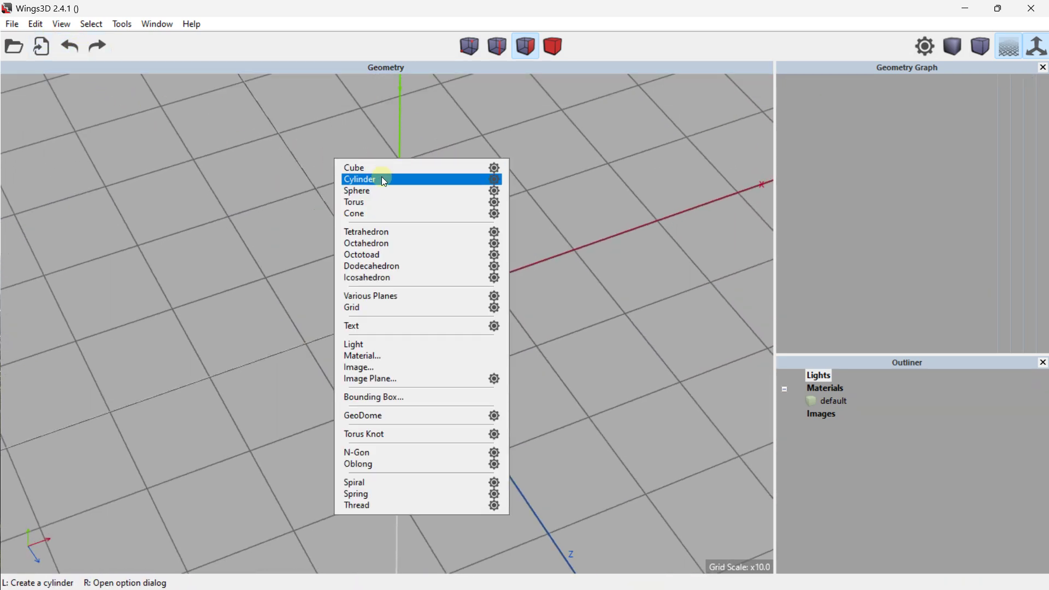
Create a cylinder with 60 sections, height 10 and all radii 20, on the ground.
{"action": "left_click", "coordinate": [496, 180]}
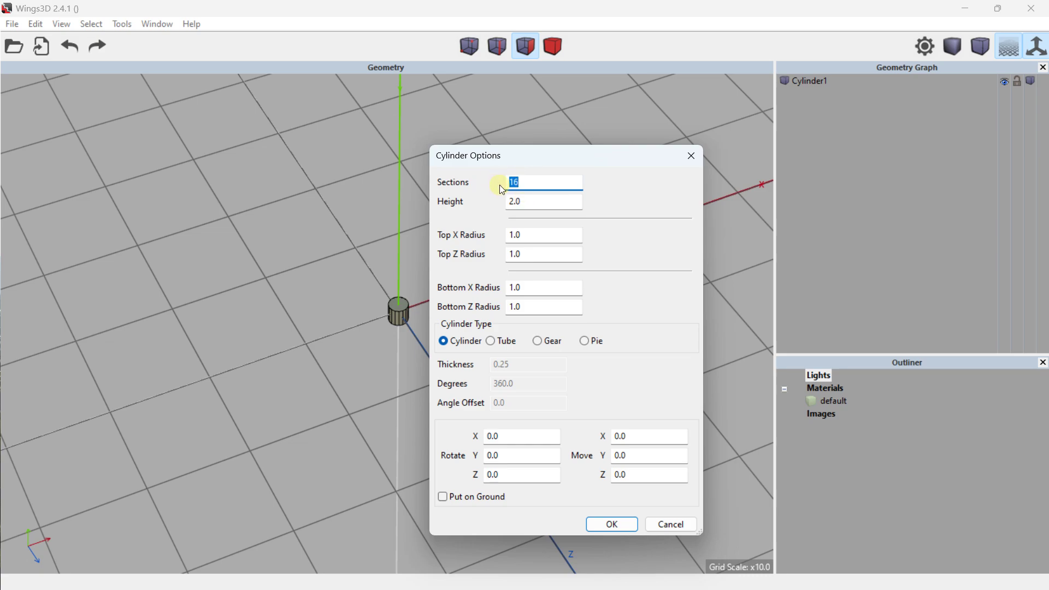
{"action": "type", "text": "60"}
{"action": "left_click_drag", "start_coordinate": [526, 166], "coordinate": [693, 159]}
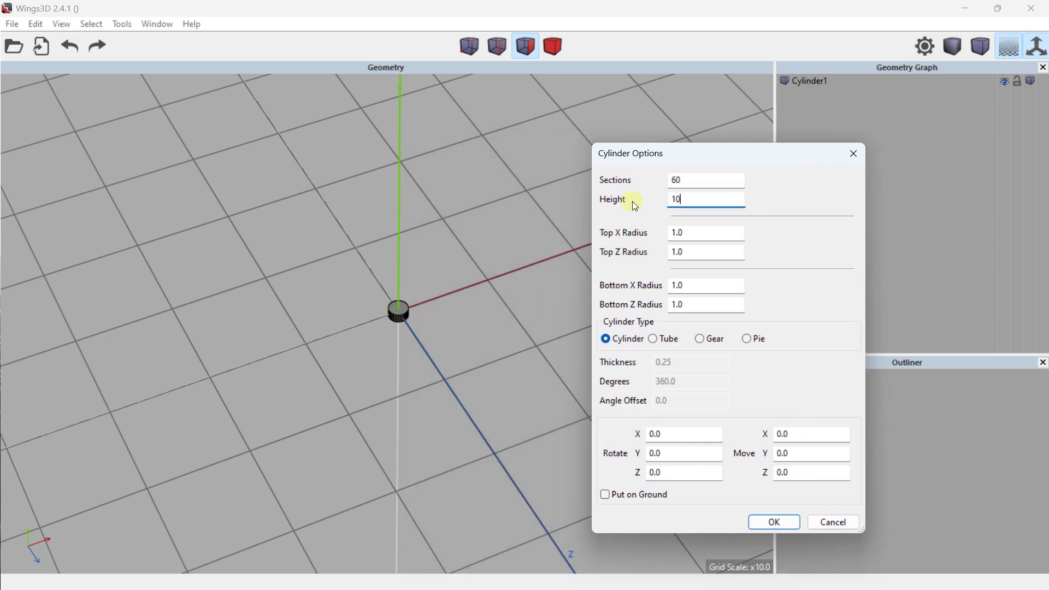
{"action": "key", "text": "Tab"}
{"action": "type", "text": "20"}
{"action": "key", "text": "Tab"}
{"action": "type", "text": "2"}
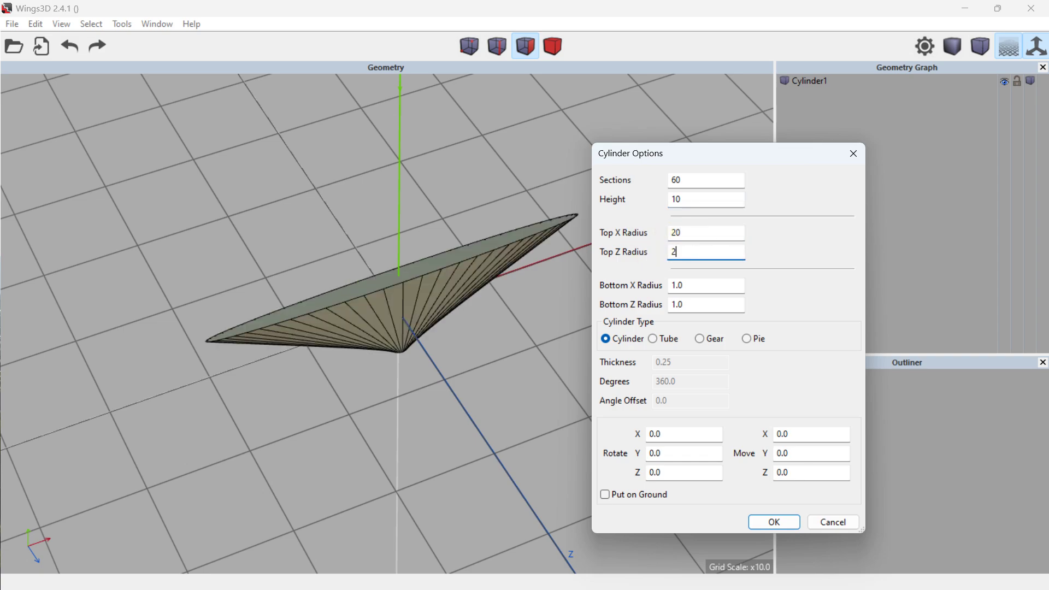
{"action": "type", "text": "0"}
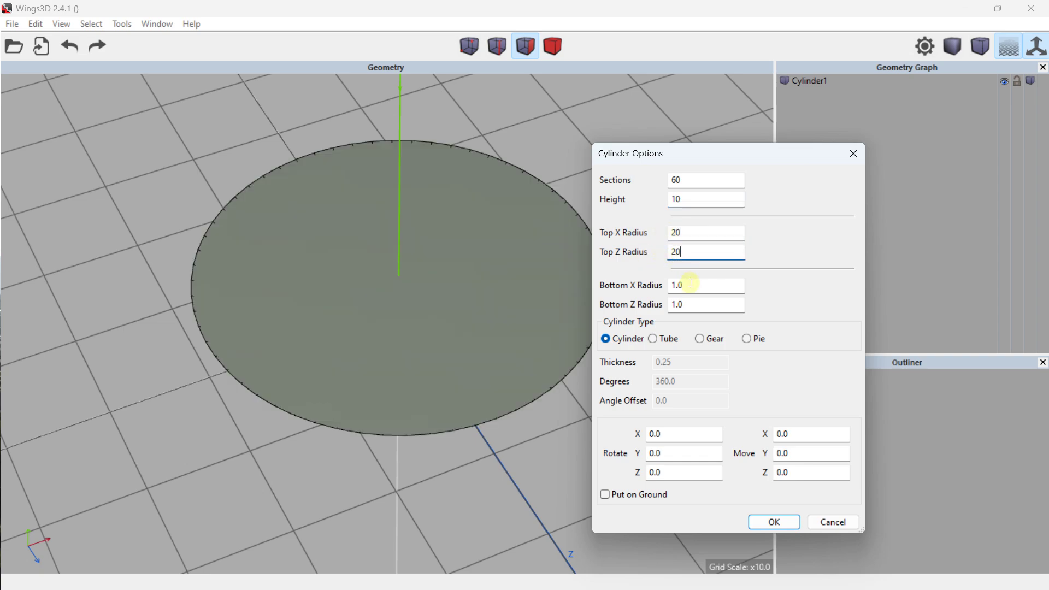
{"action": "key", "text": "Tab"}
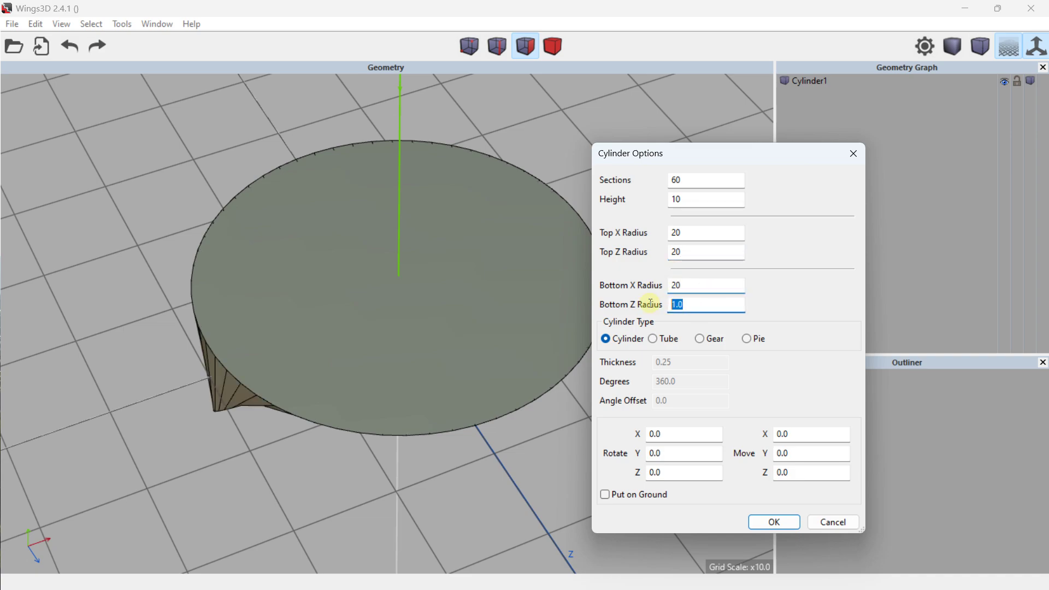
{"action": "type", "text": "20"}
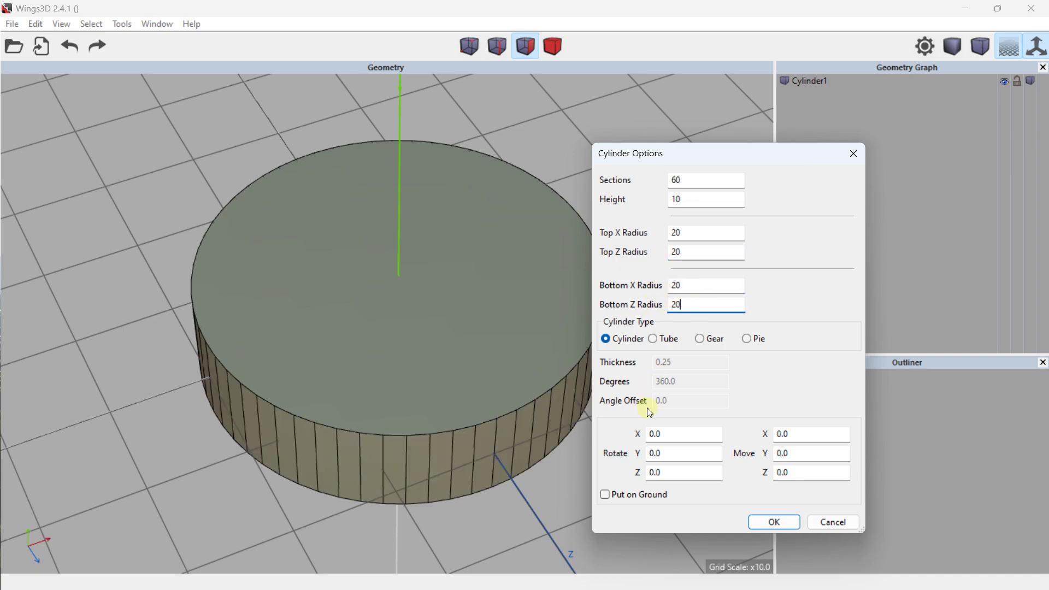
{"action": "left_click", "coordinate": [624, 493]}
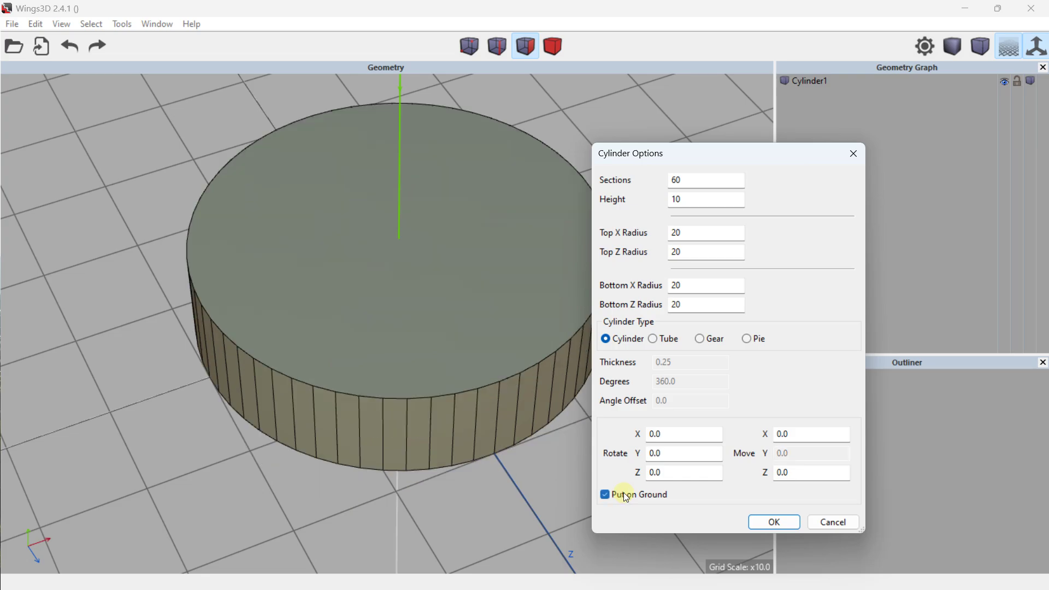
{"action": "left_click", "coordinate": [624, 493]}
{"action": "left_click", "coordinate": [773, 522]}
{"action": "middle_click_drag", "start_coordinate": [724, 424], "coordinate": [495, 236]}
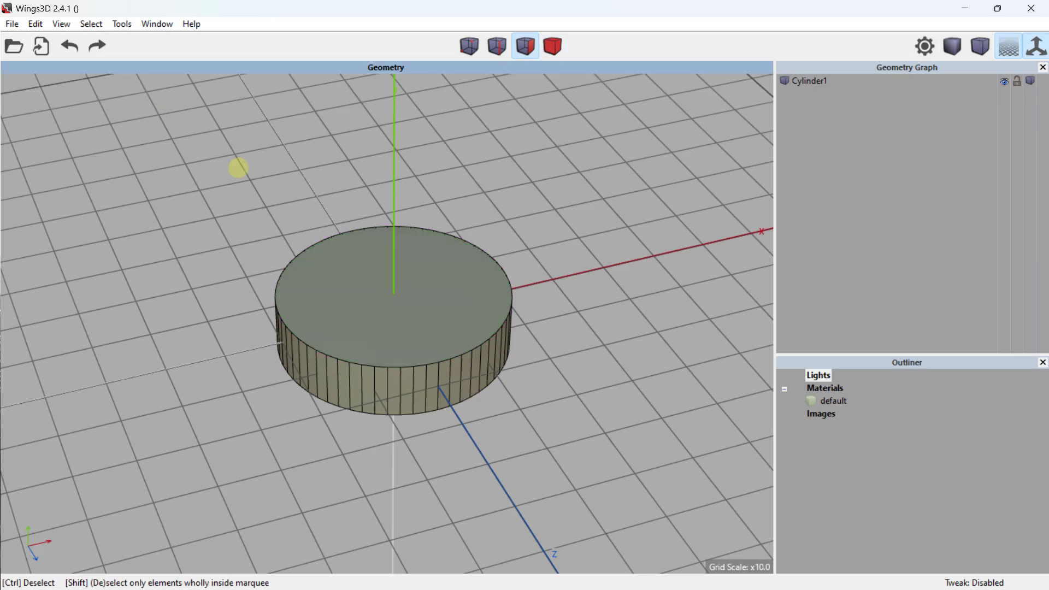
{"action": "middle_click_drag", "start_coordinate": [425, 219], "coordinate": [500, 235]}
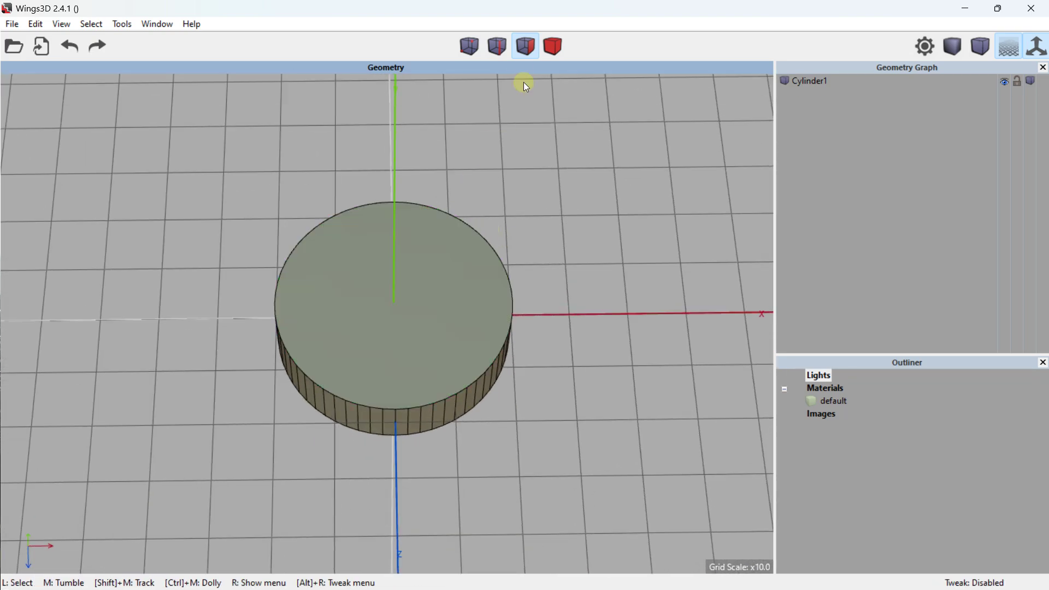
{"action": "left_click", "coordinate": [553, 47]}
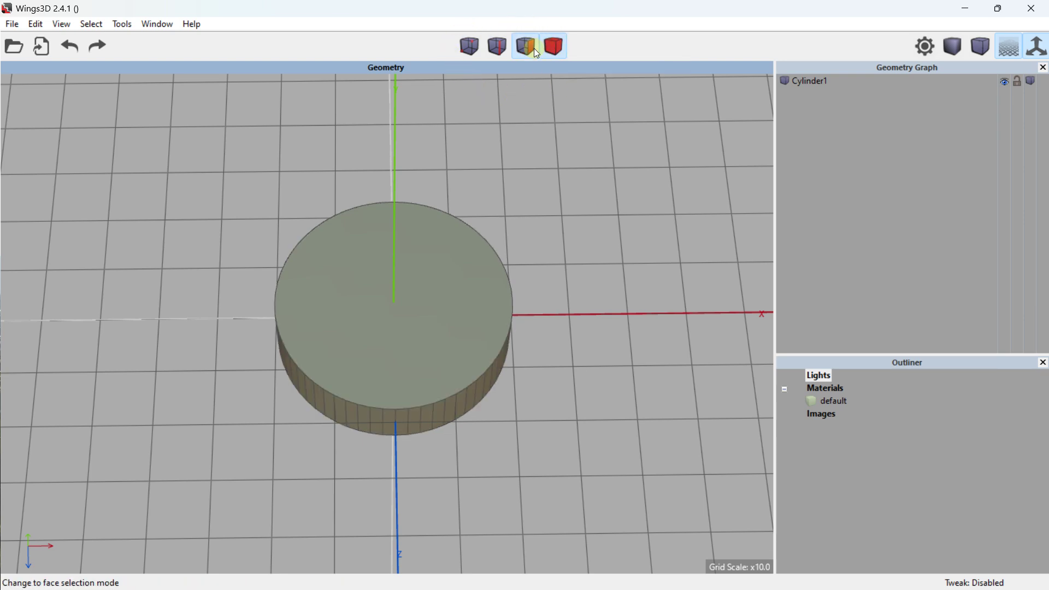
{"action": "left_click", "coordinate": [531, 48]}
{"action": "left_click", "coordinate": [501, 48]}
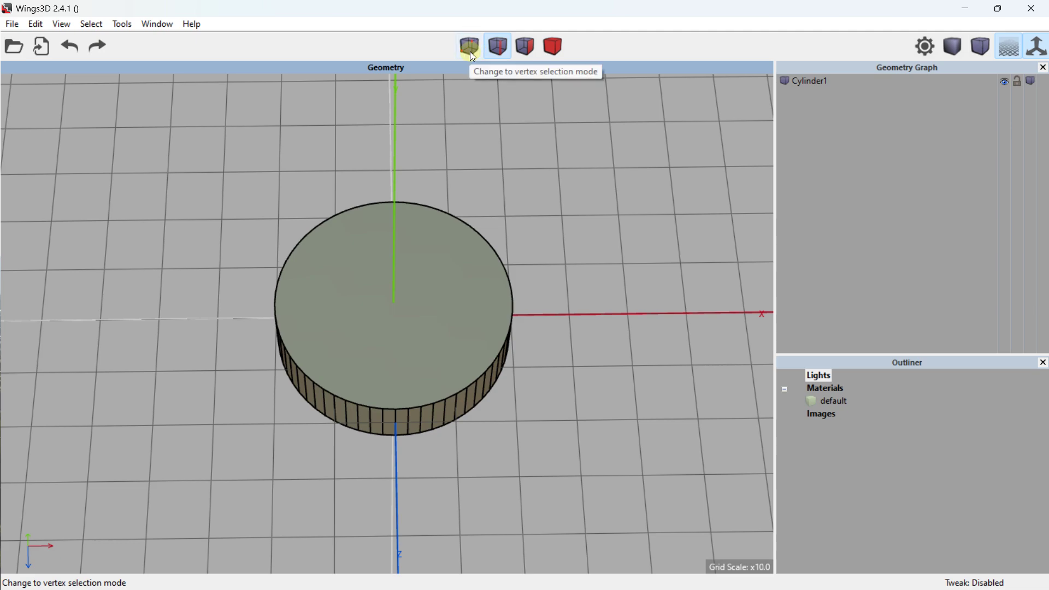
{"action": "left_click", "coordinate": [470, 52]}
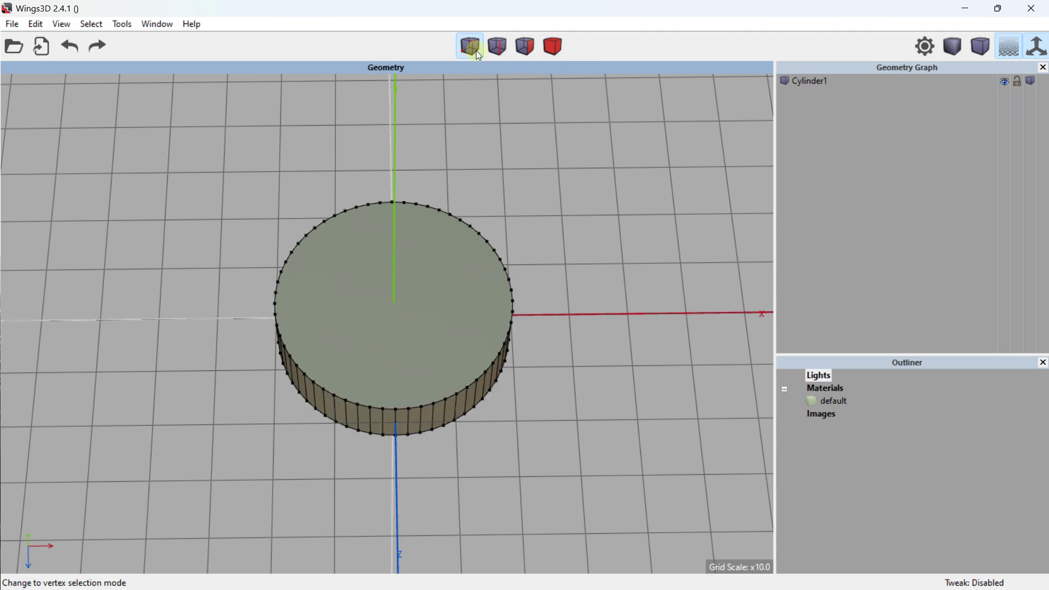
{"action": "left_click", "coordinate": [548, 48]}
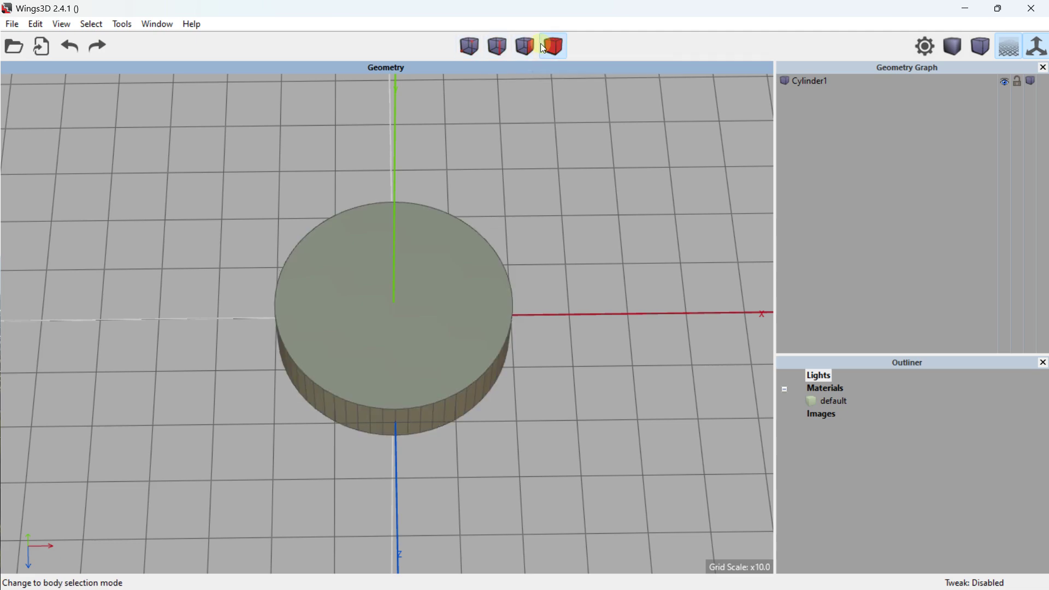
{"action": "left_click", "coordinate": [385, 253]}
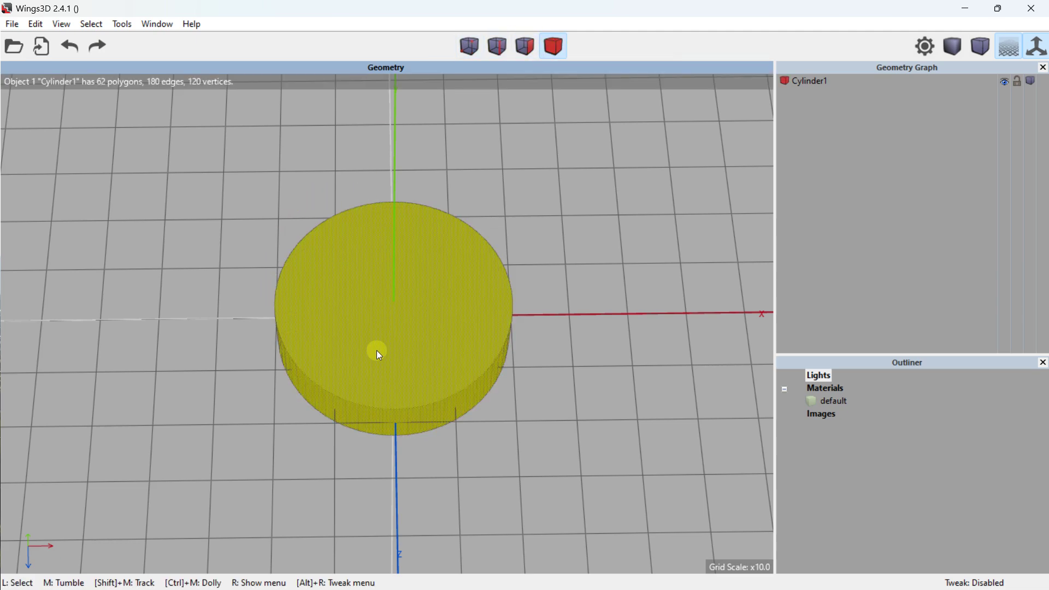
{"action": "right_click", "coordinate": [417, 253]}
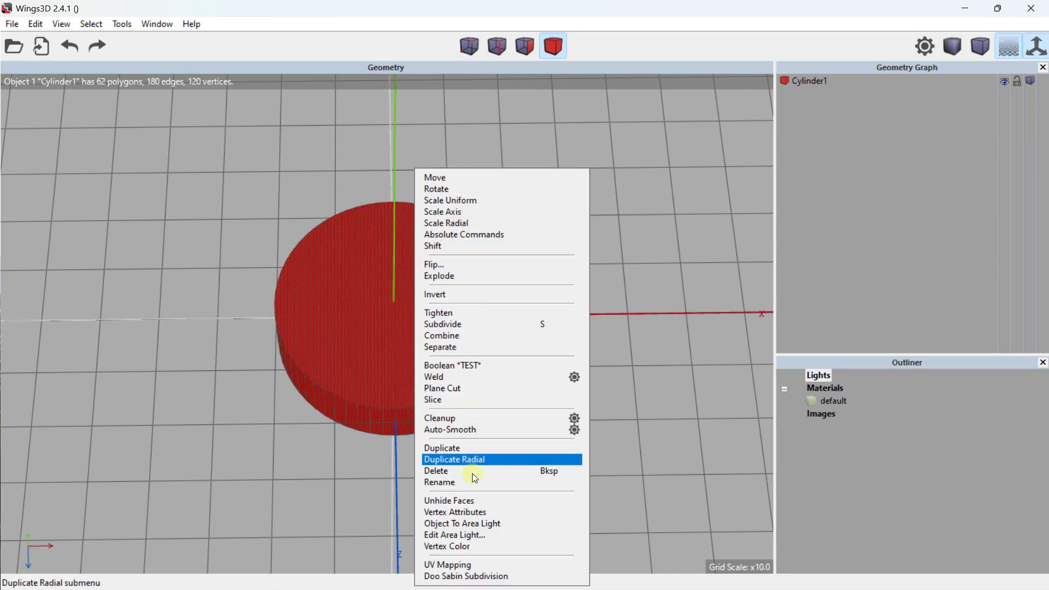
{"action": "left_click", "coordinate": [457, 325]}
{"action": "middle_click_drag", "start_coordinate": [458, 325], "coordinate": [431, 309]}
{"action": "right_click", "coordinate": [436, 284]}
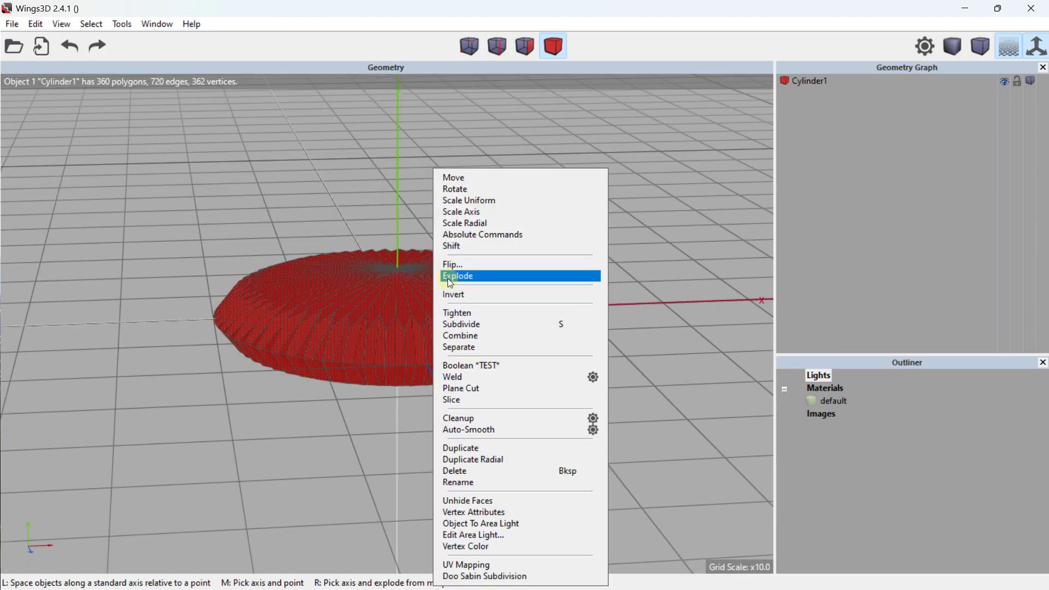
{"action": "left_click", "coordinate": [455, 324]}
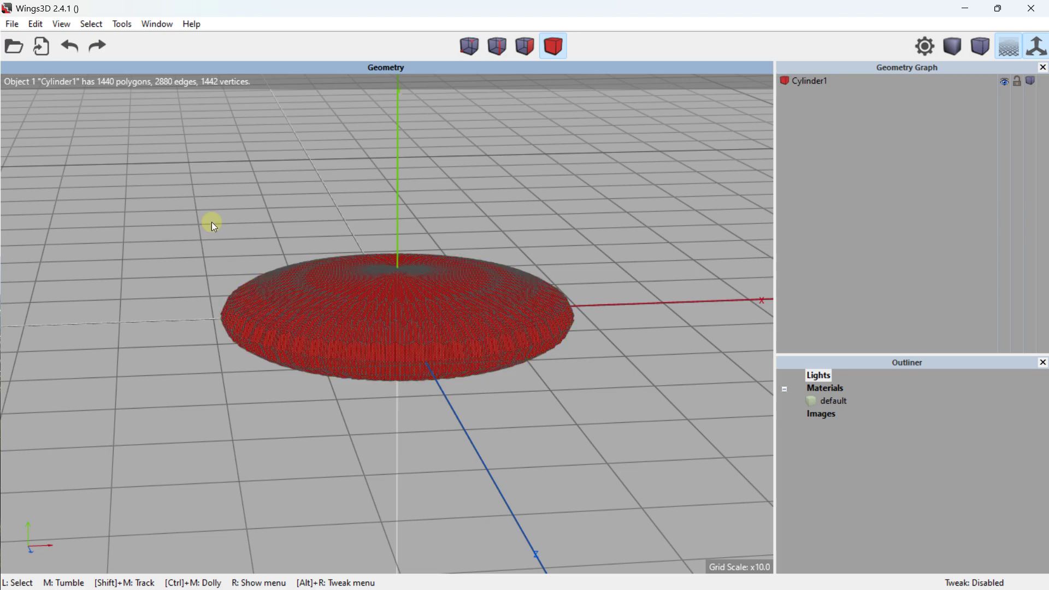
{"action": "left_click", "coordinate": [67, 49]}
{"action": "left_click", "coordinate": [68, 50]}
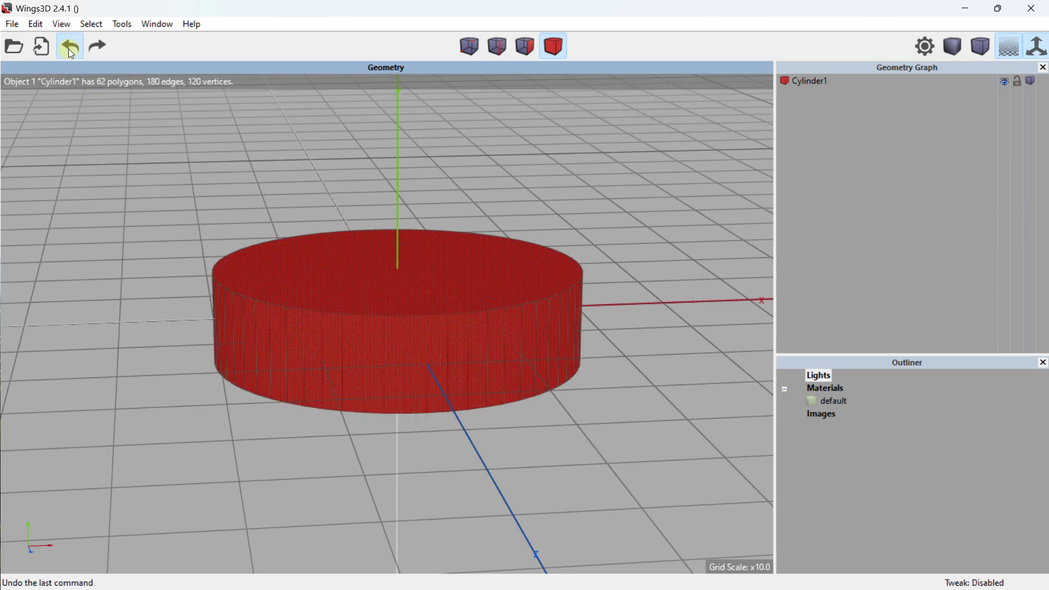
Try face, edge and vertex selections on the cylinder's rim, clearing each.
{"action": "left_click", "coordinate": [525, 48]}
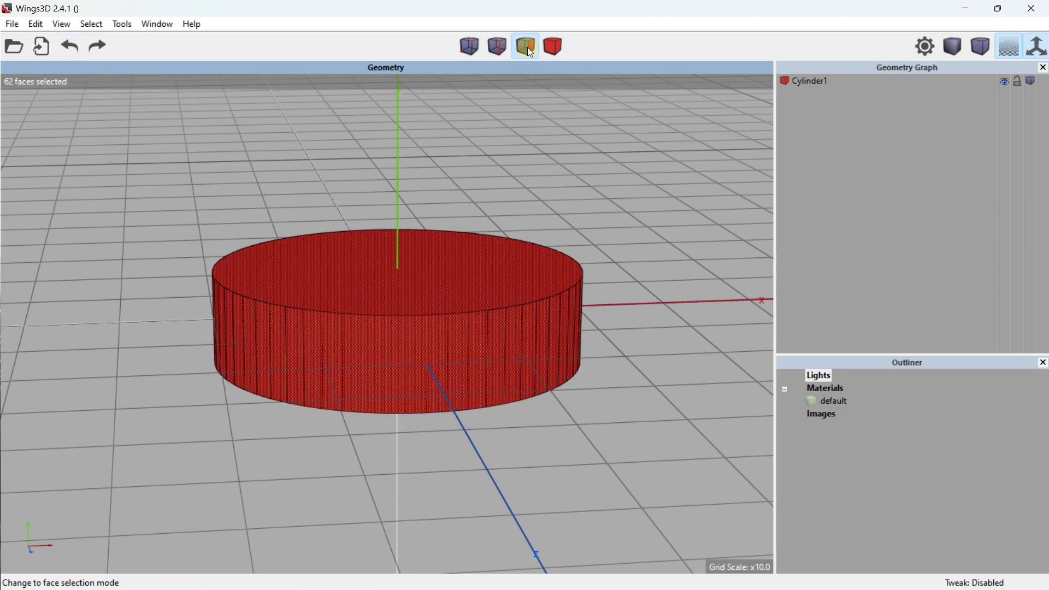
{"action": "left_click", "coordinate": [427, 241]}
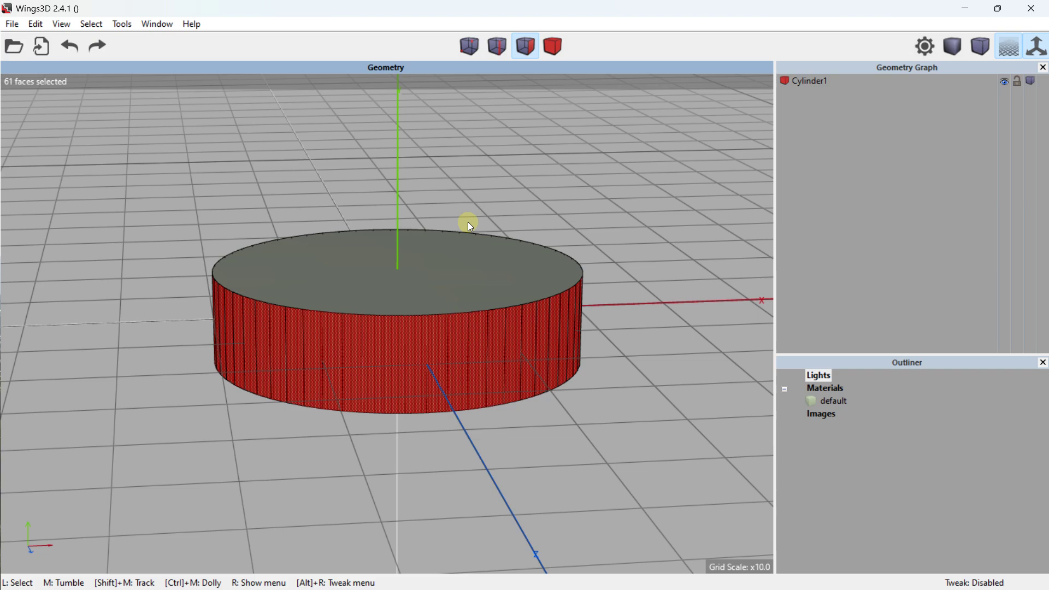
{"action": "key", "text": "space"}
{"action": "scroll", "coordinate": [475, 219], "scroll_direction": "up", "scroll_amount": 3}
{"action": "left_click", "coordinate": [462, 255]}
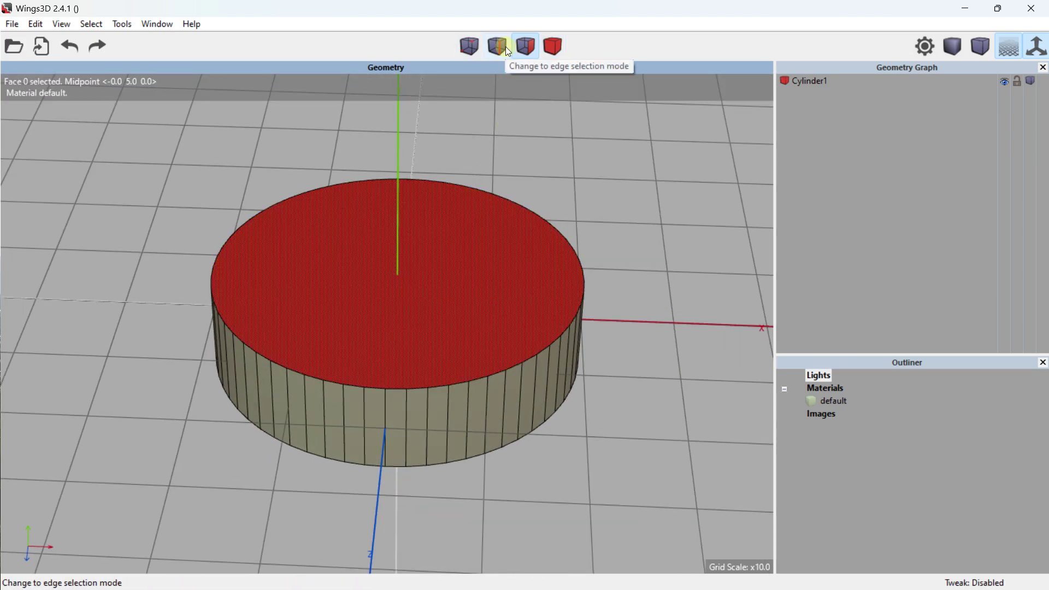
{"action": "left_click", "coordinate": [506, 48]}
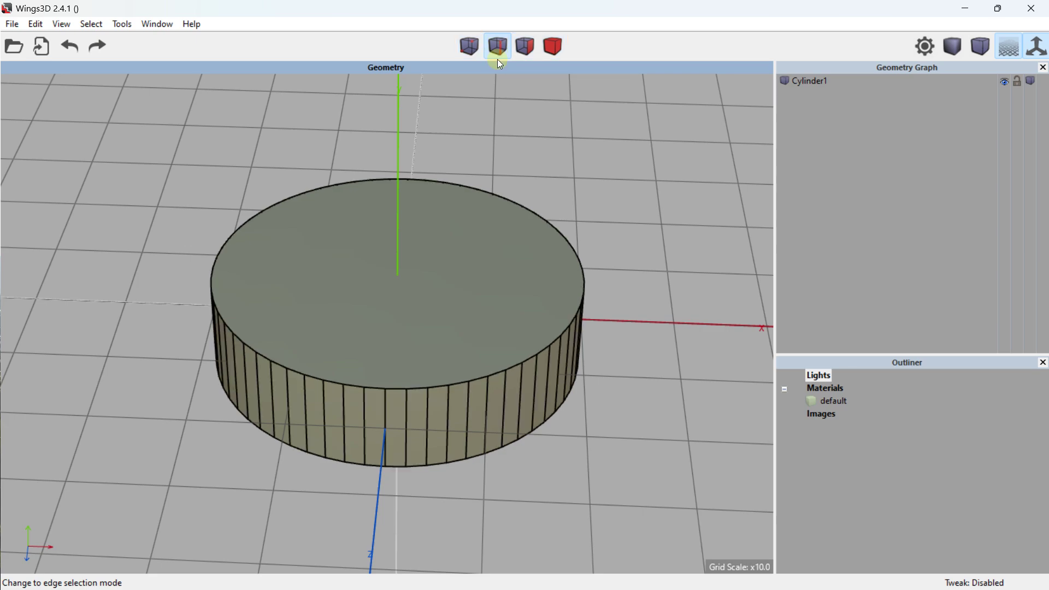
{"action": "left_click_drag", "start_coordinate": [435, 386], "coordinate": [458, 383]}
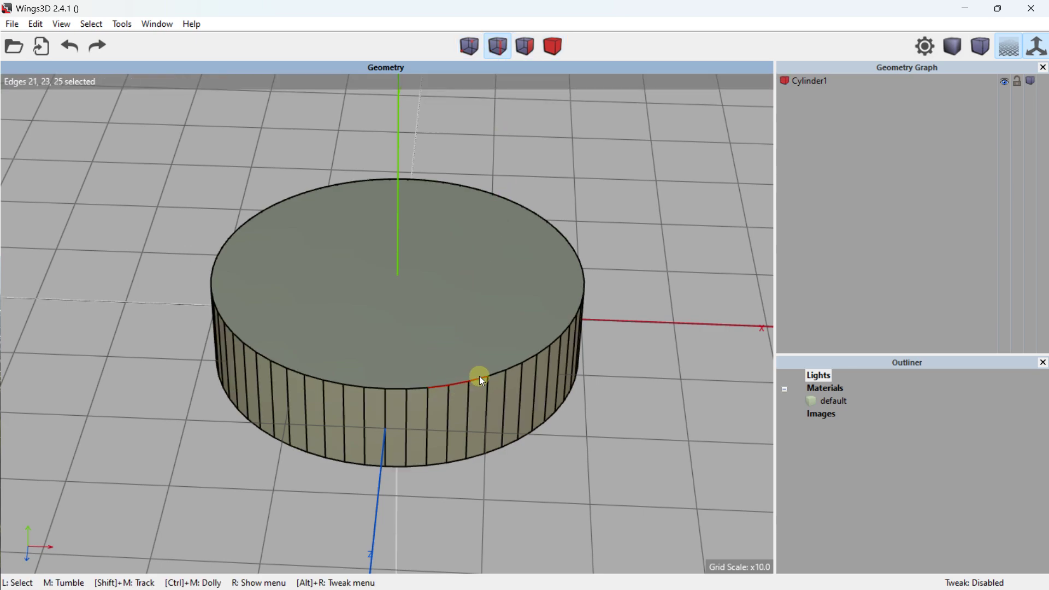
{"action": "key", "text": "space"}
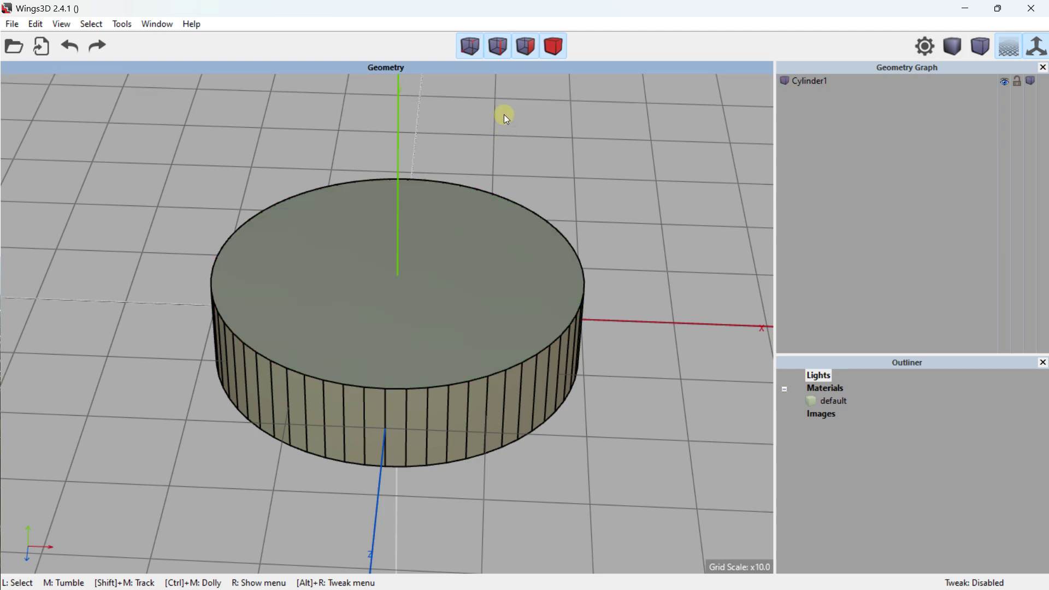
{"action": "left_click", "coordinate": [467, 51]}
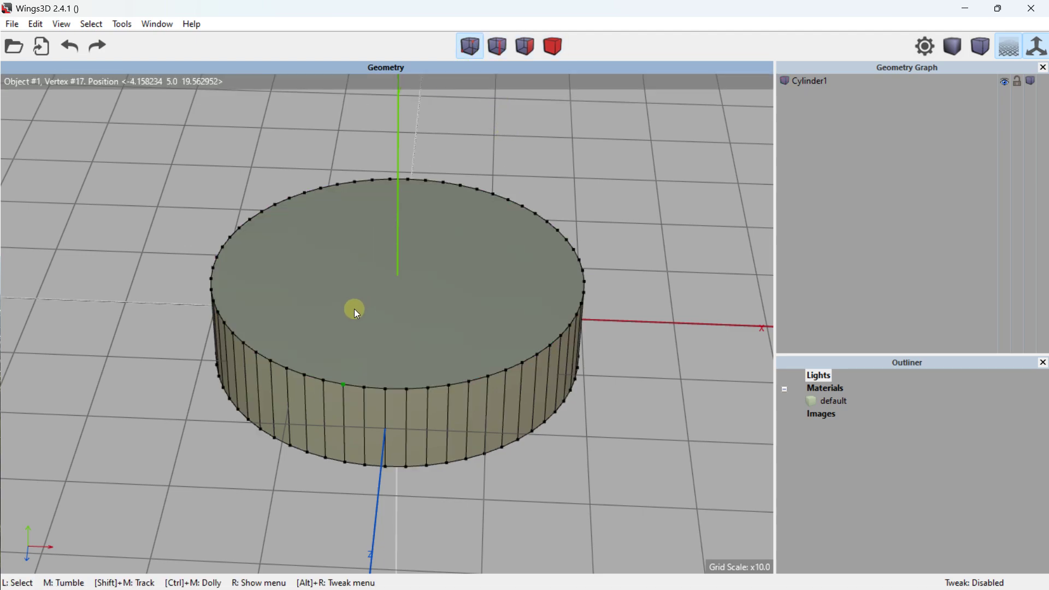
{"action": "left_click_drag", "start_coordinate": [316, 380], "coordinate": [362, 385]}
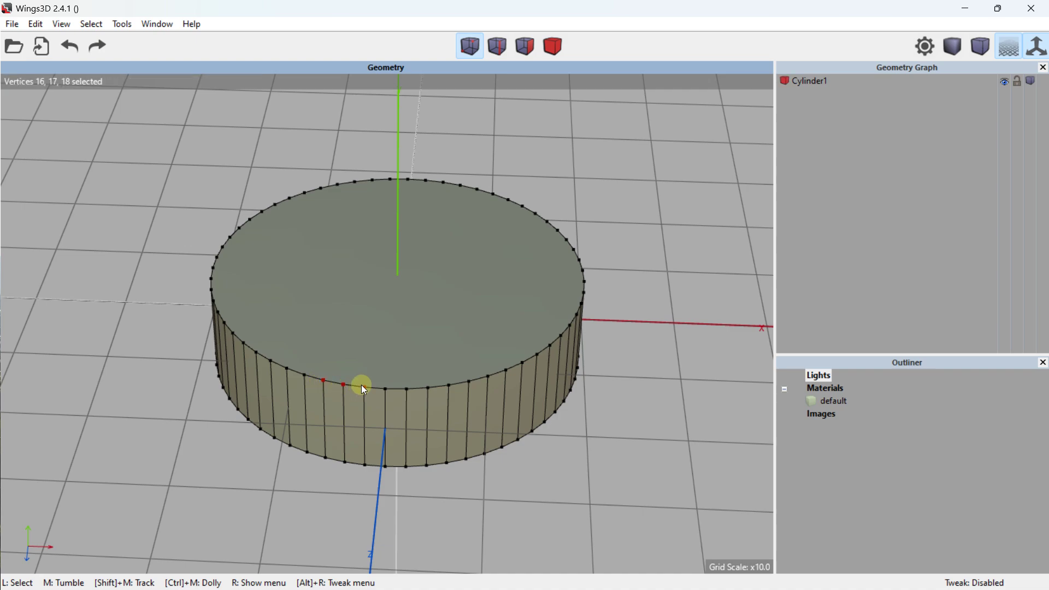
{"action": "key", "text": "space"}
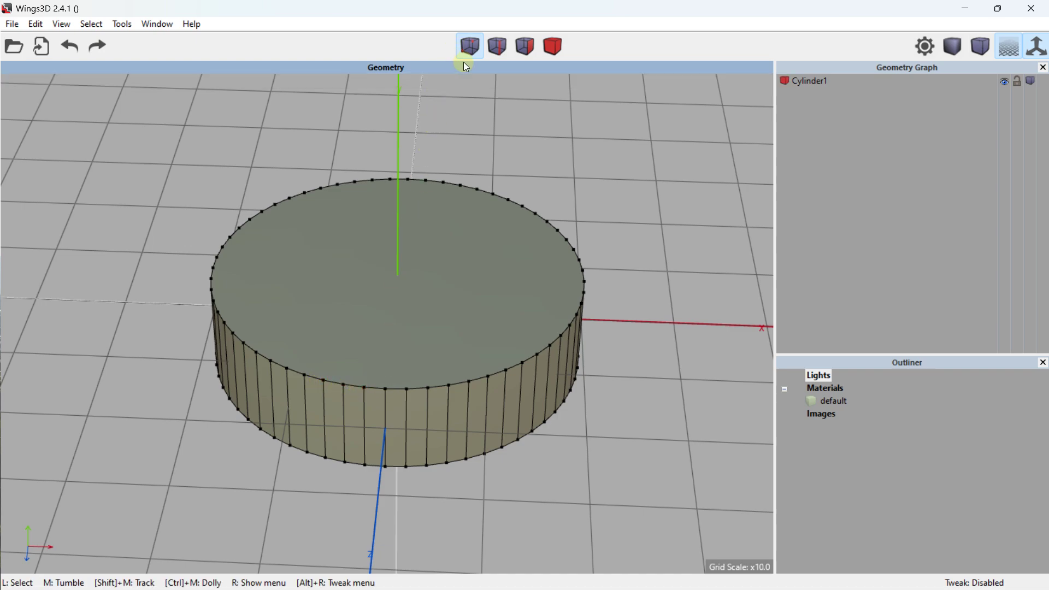
Switch to Body mode and select the whole cylinder.
{"action": "left_click", "coordinate": [553, 46]}
{"action": "left_click", "coordinate": [483, 316]}
{"action": "middle_click_drag", "start_coordinate": [507, 287], "coordinate": [380, 331]}
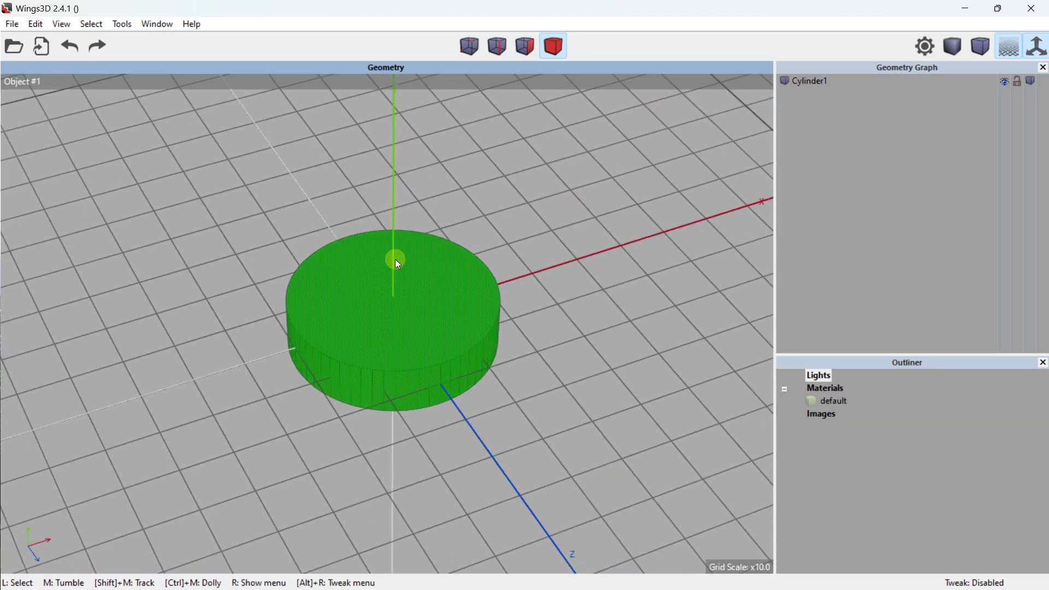
{"action": "scroll", "coordinate": [395, 259], "scroll_direction": "down", "scroll_amount": 3}
{"action": "left_click", "coordinate": [377, 297]}
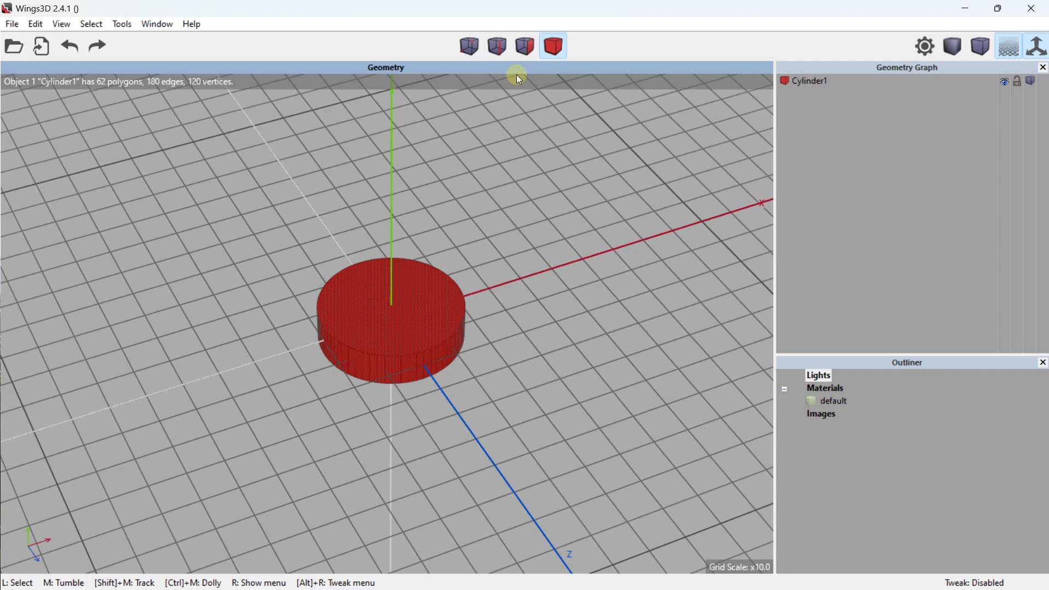
Select the cylinder's top face and extrude it 40 units along its normal.
{"action": "left_click", "coordinate": [522, 58]}
{"action": "left_click", "coordinate": [408, 296]}
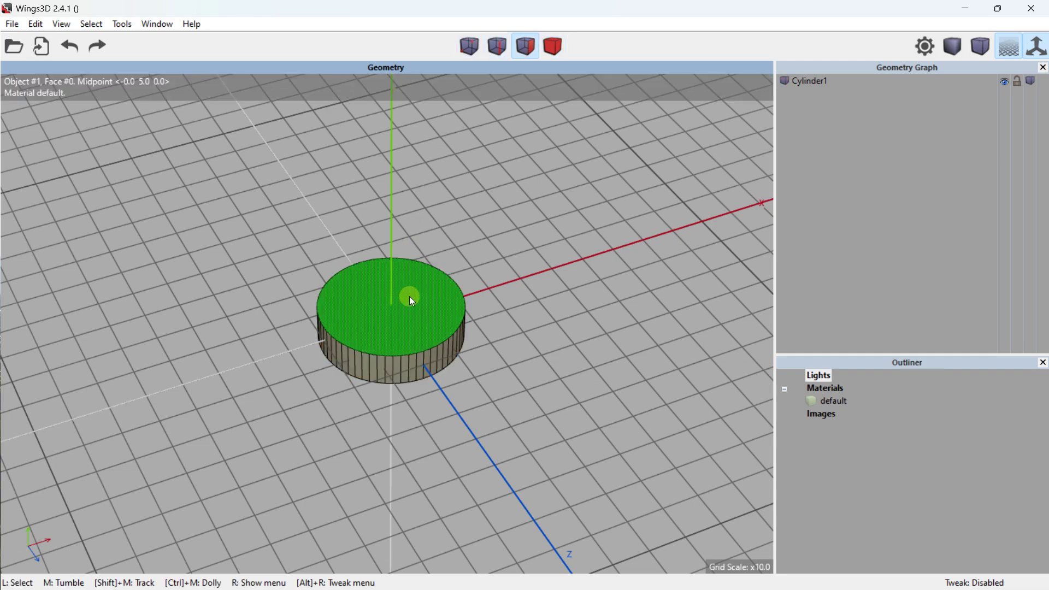
{"action": "left_click", "coordinate": [421, 295]}
{"action": "right_click", "coordinate": [396, 280]}
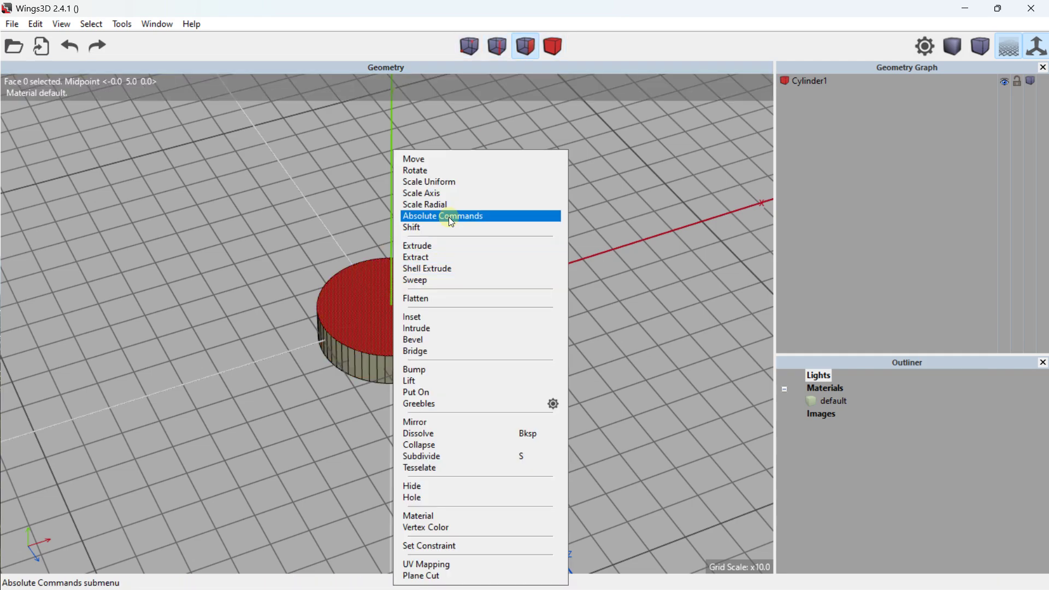
{"action": "left_click", "coordinate": [429, 248]}
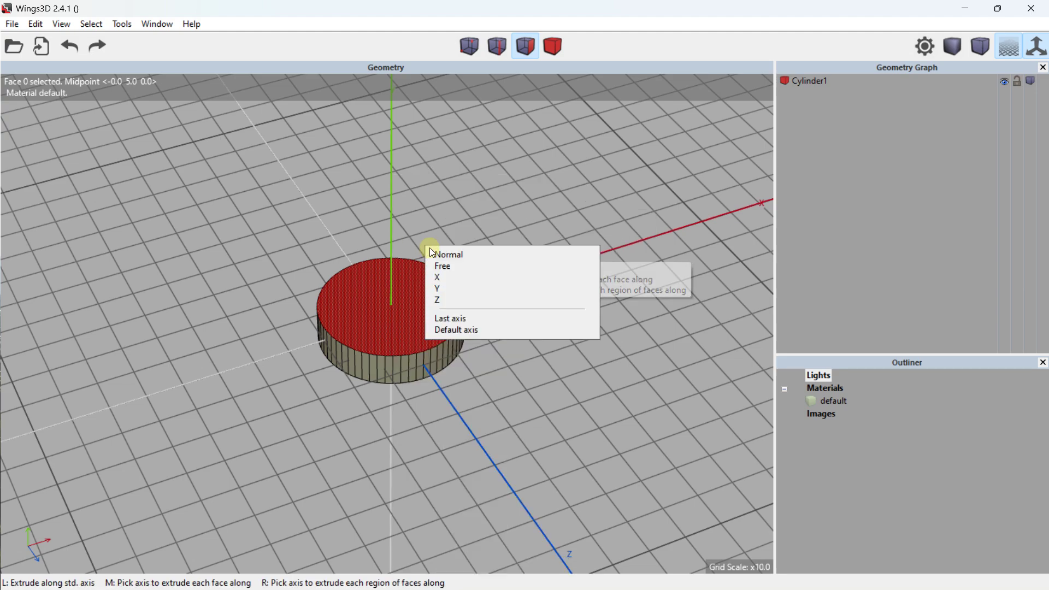
{"action": "left_click", "coordinate": [452, 252]}
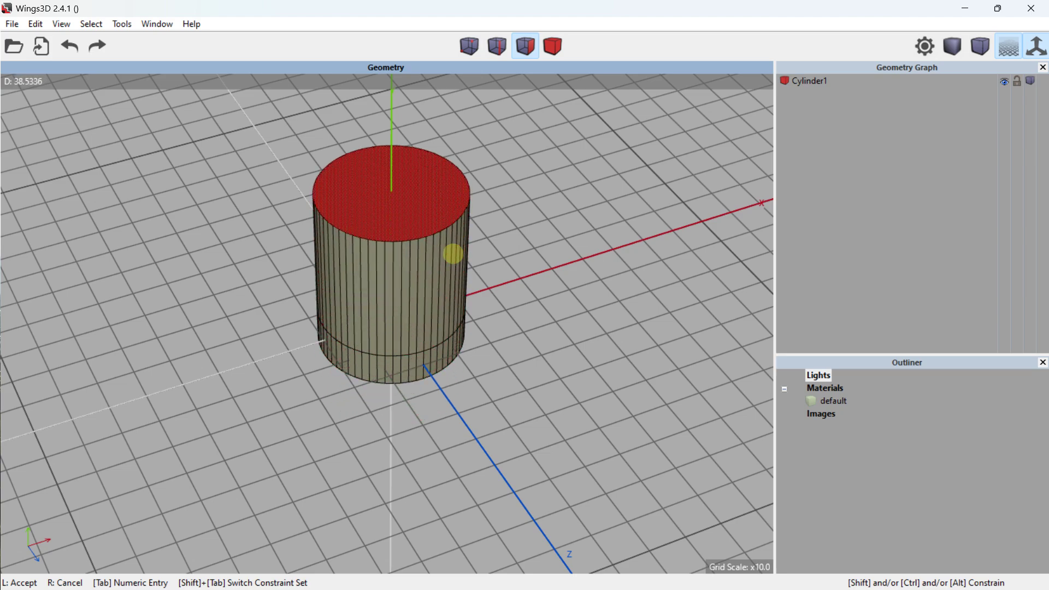
{"action": "key", "text": "Tab"}
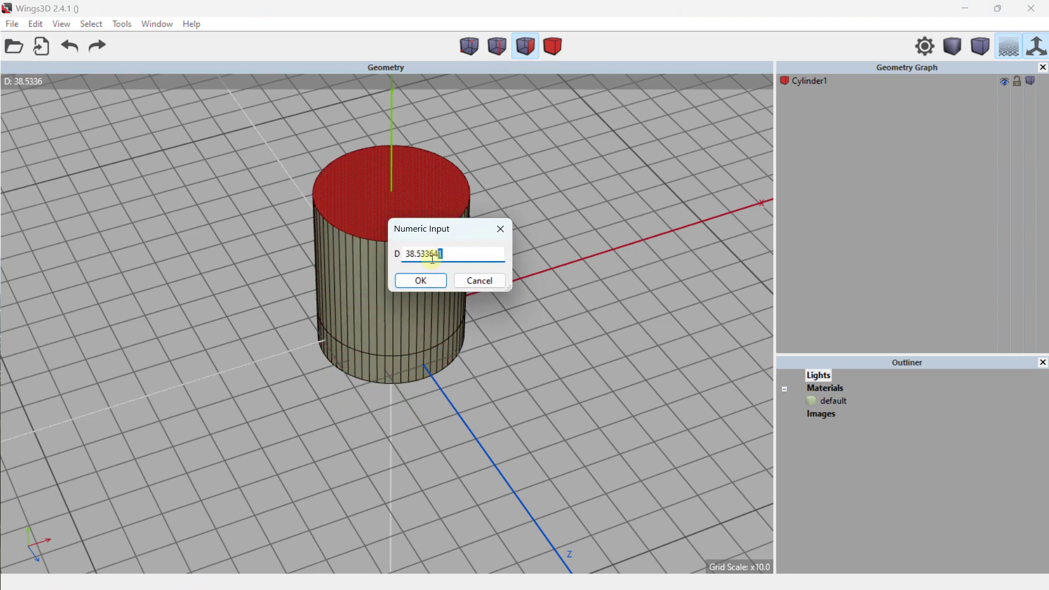
{"action": "key", "text": "shift"}
{"action": "type", "text": "4"}
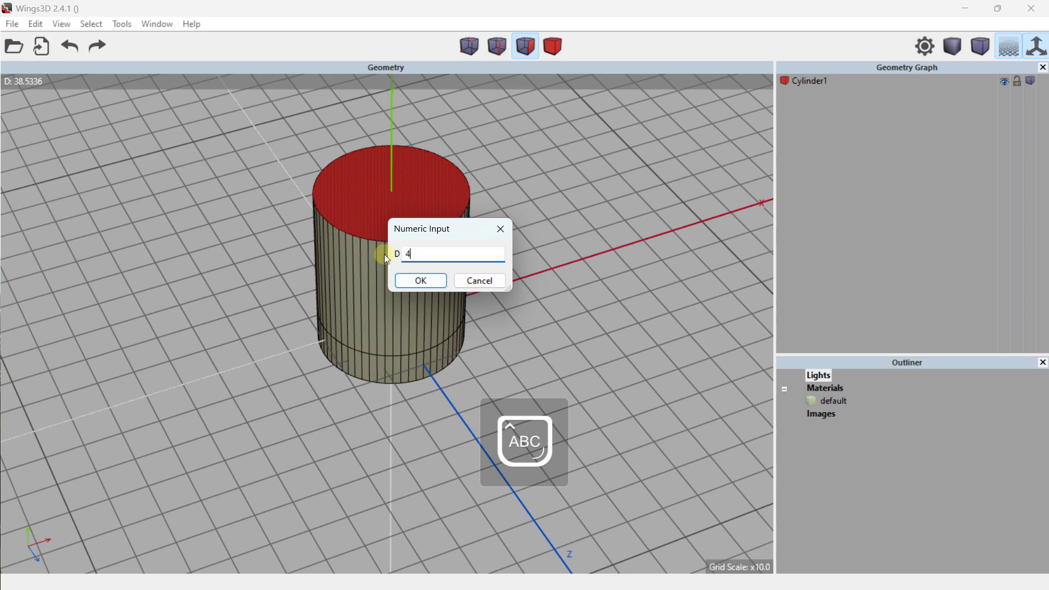
{"action": "type", "text": "0"}
{"action": "left_click", "coordinate": [421, 280]}
{"action": "middle_click_drag", "start_coordinate": [412, 255], "coordinate": [412, 254]}
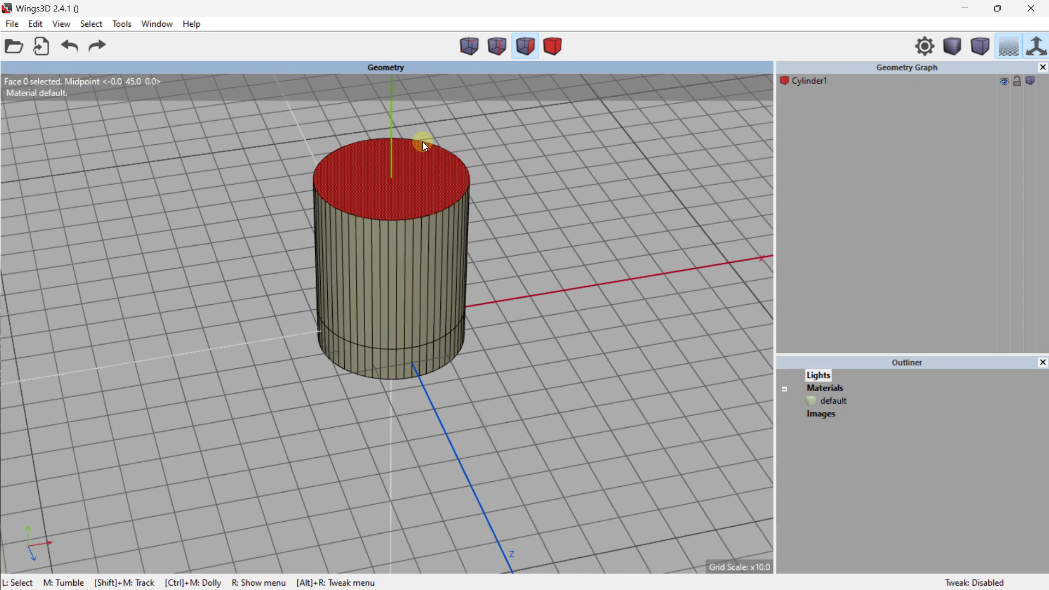
Scale the top face uniformly to 300% so the body flares into a funnel.
{"action": "right_click", "coordinate": [424, 169]}
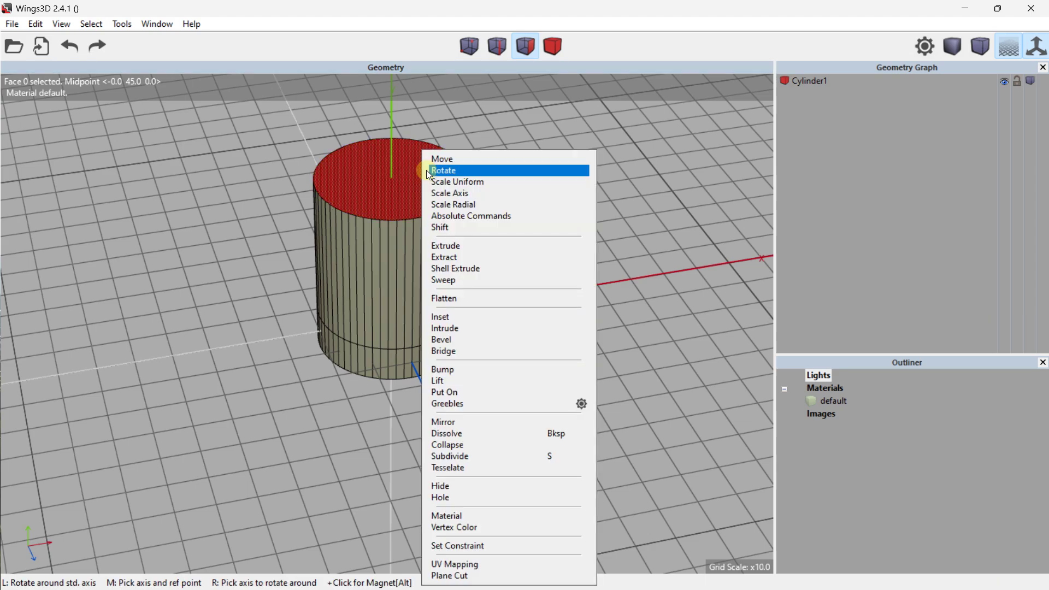
{"action": "left_click", "coordinate": [453, 183]}
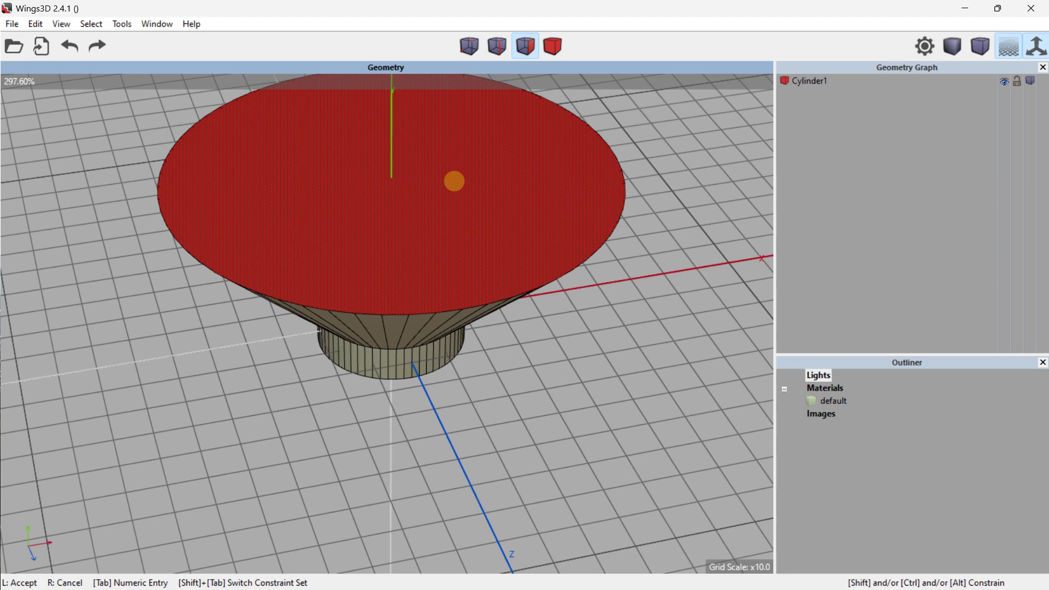
{"action": "key", "text": "Tab"}
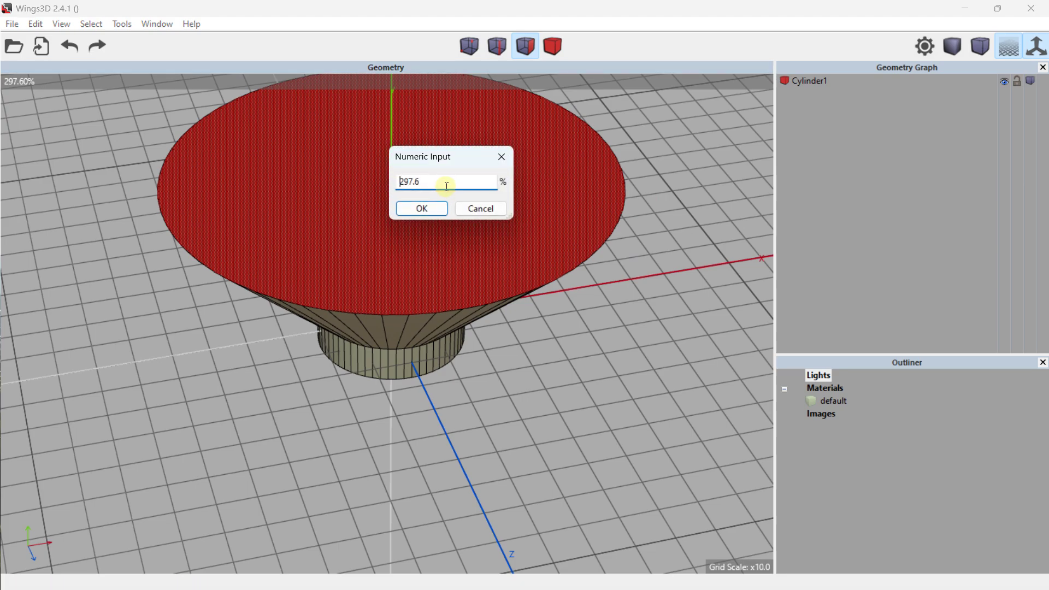
{"action": "type", "text": "300"}
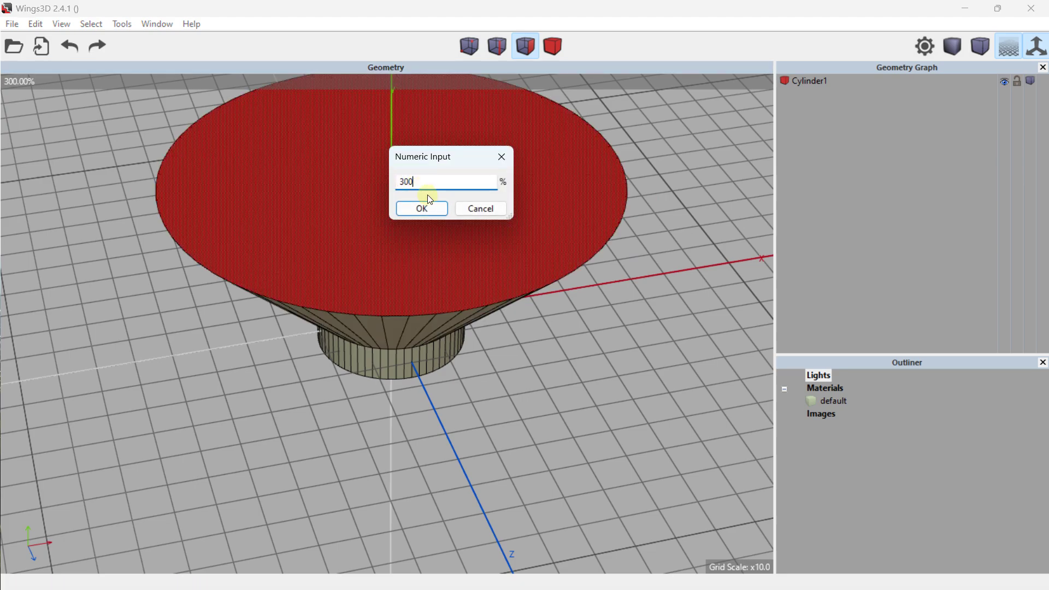
{"action": "left_click", "coordinate": [431, 215]}
{"action": "scroll", "coordinate": [418, 218], "scroll_direction": "down", "scroll_amount": 3}
{"action": "mouse_move", "coordinate": [418, 218]}
{"action": "middle_mouse_down"}
{"action": "mouse_move", "coordinate": [418, 202]}
{"action": "mouse_move", "coordinate": [417, 221]}
{"action": "middle_mouse_up"}
{"action": "right_click", "coordinate": [417, 221]}
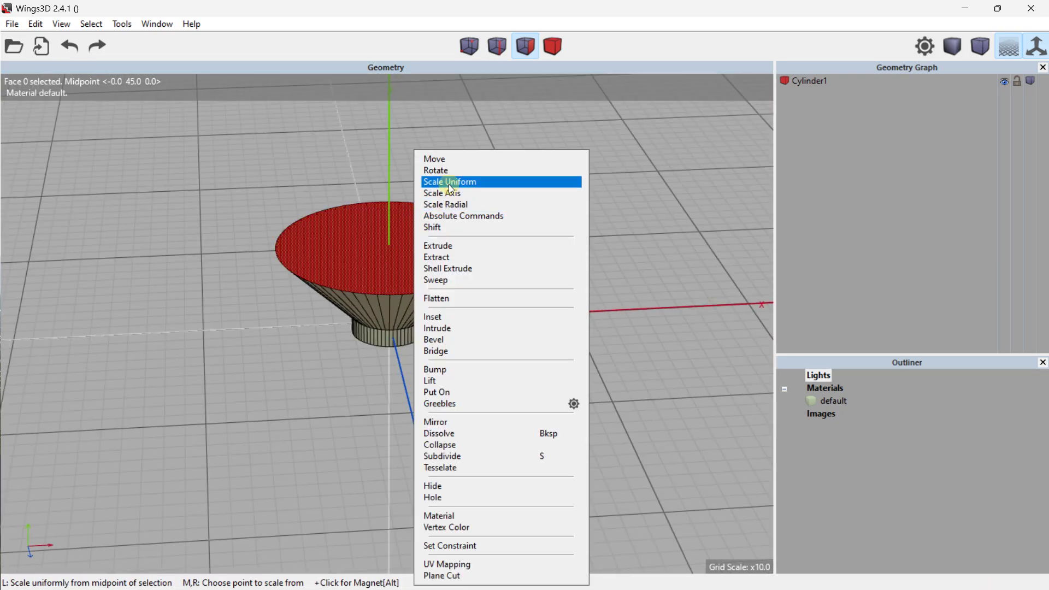
Extrude the top face a short way and widen it to about 110%.
{"action": "left_click", "coordinate": [451, 247]}
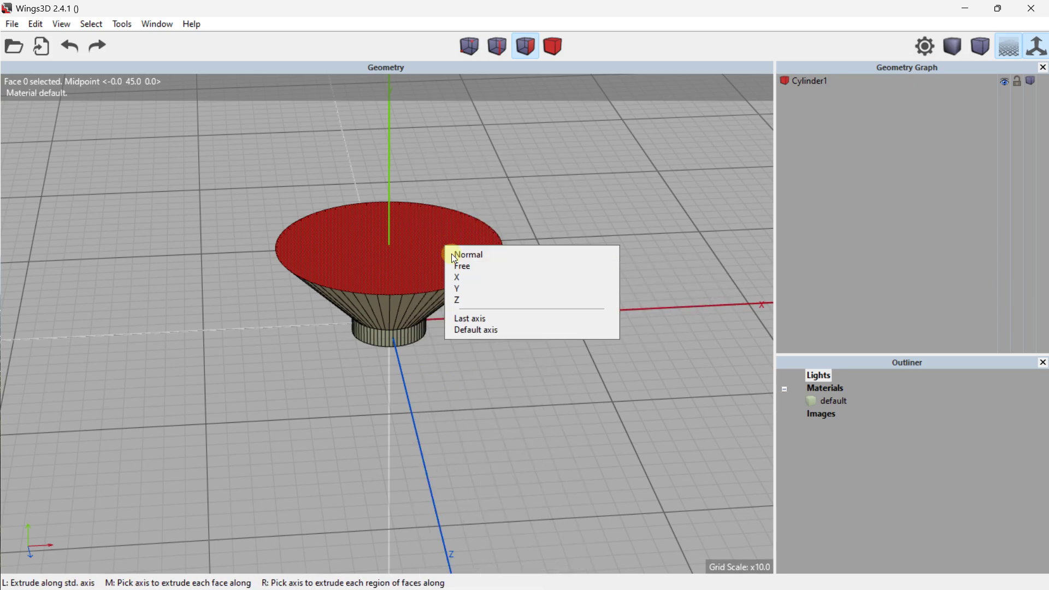
{"action": "left_click", "coordinate": [453, 255]}
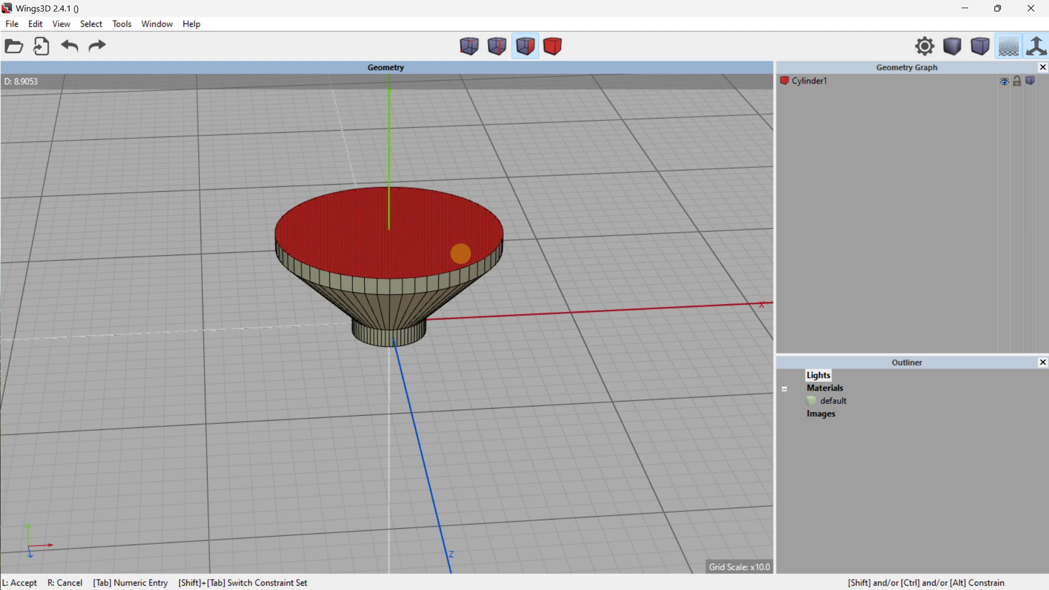
{"action": "left_click", "coordinate": [460, 253]}
{"action": "right_click", "coordinate": [454, 232]}
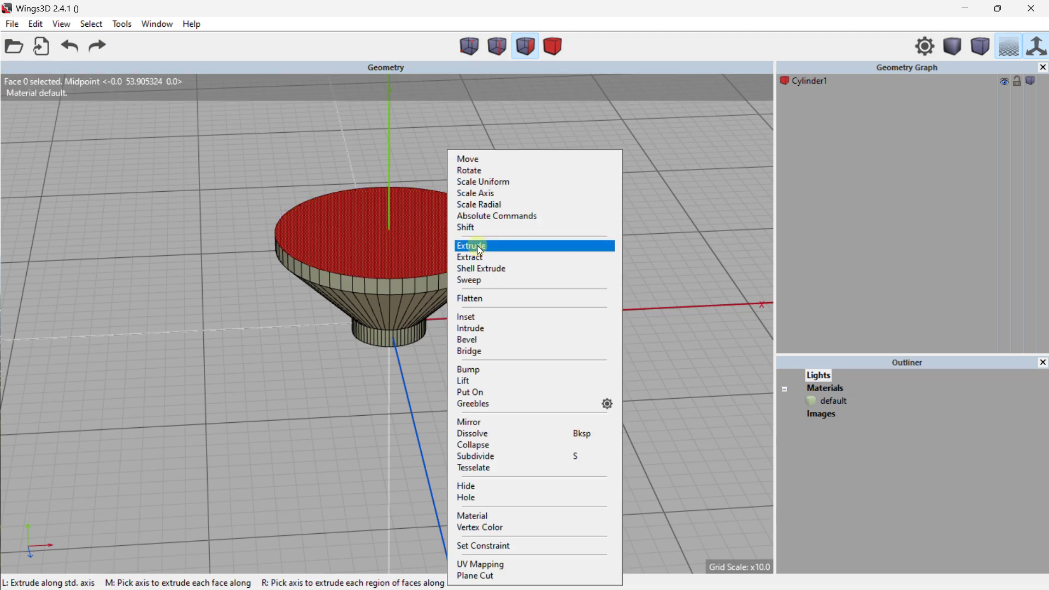
{"action": "left_click", "coordinate": [482, 186]}
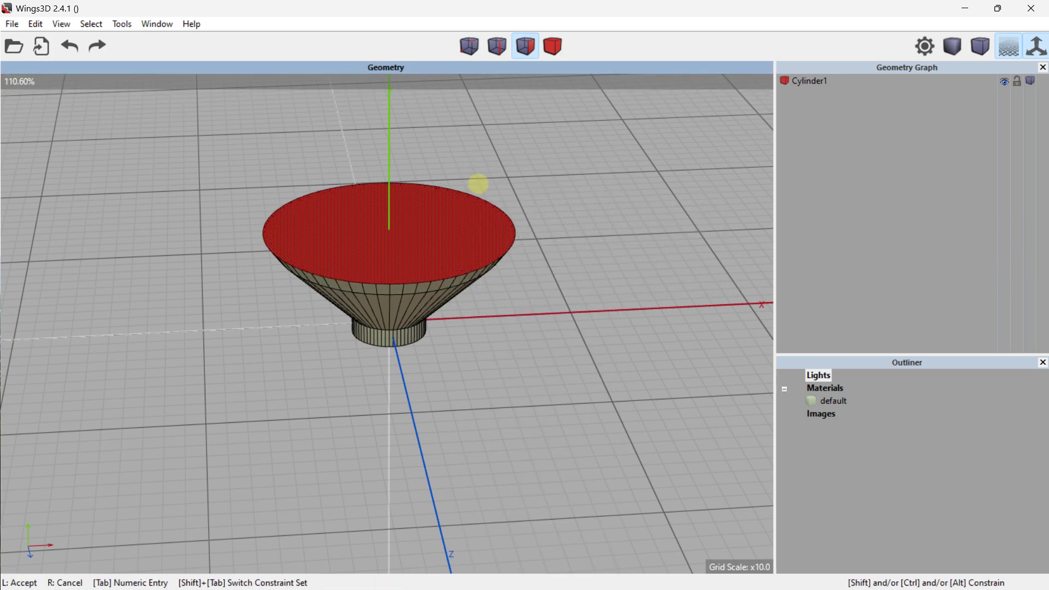
{"action": "left_click", "coordinate": [478, 184]}
Reselect the circular top face and inset it almost fully, leaving a thin lip.
{"action": "middle_click_drag", "start_coordinate": [400, 198], "coordinate": [402, 185]}
{"action": "scroll", "coordinate": [403, 176], "scroll_direction": "up", "scroll_amount": 2}
{"action": "left_click", "coordinate": [406, 174]}
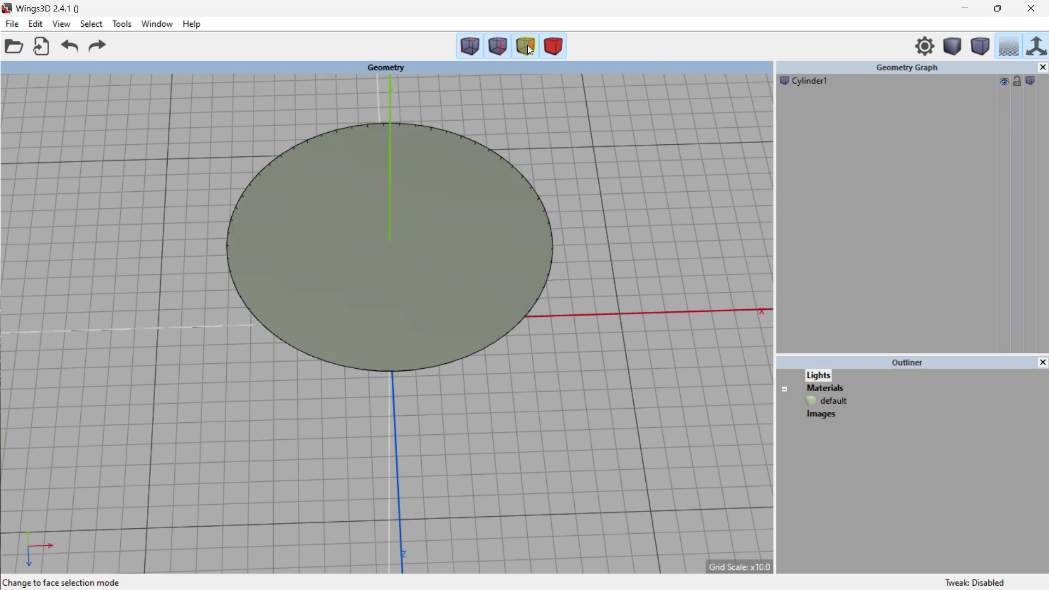
{"action": "left_click", "coordinate": [527, 45]}
{"action": "left_click", "coordinate": [429, 221]}
{"action": "right_click", "coordinate": [454, 191]}
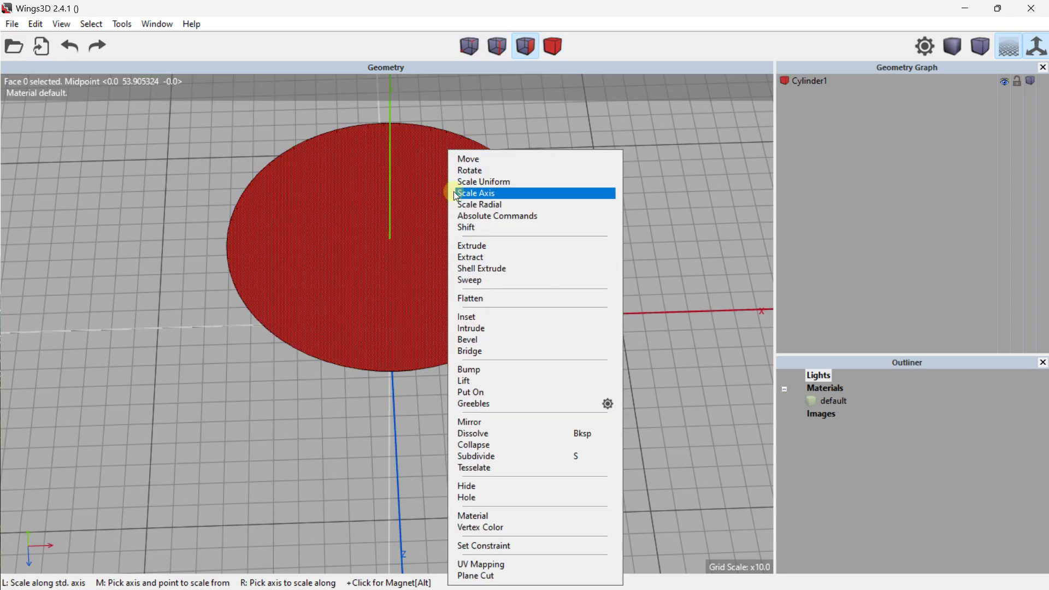
{"action": "left_click", "coordinate": [485, 320]}
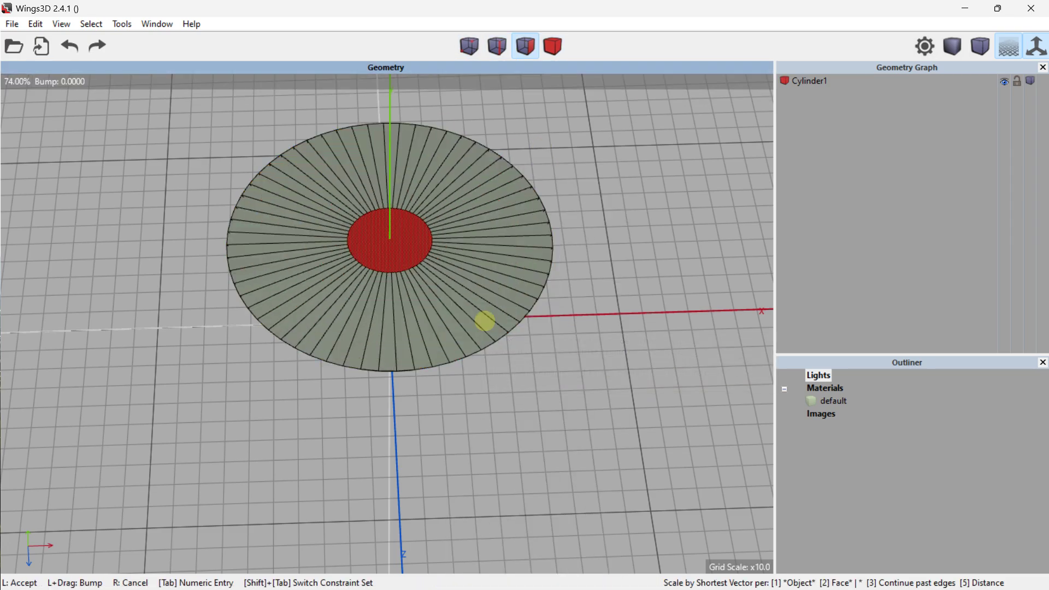
{"action": "left_click", "coordinate": [485, 319]}
{"action": "middle_click_drag", "start_coordinate": [485, 320], "coordinate": [518, 275]}
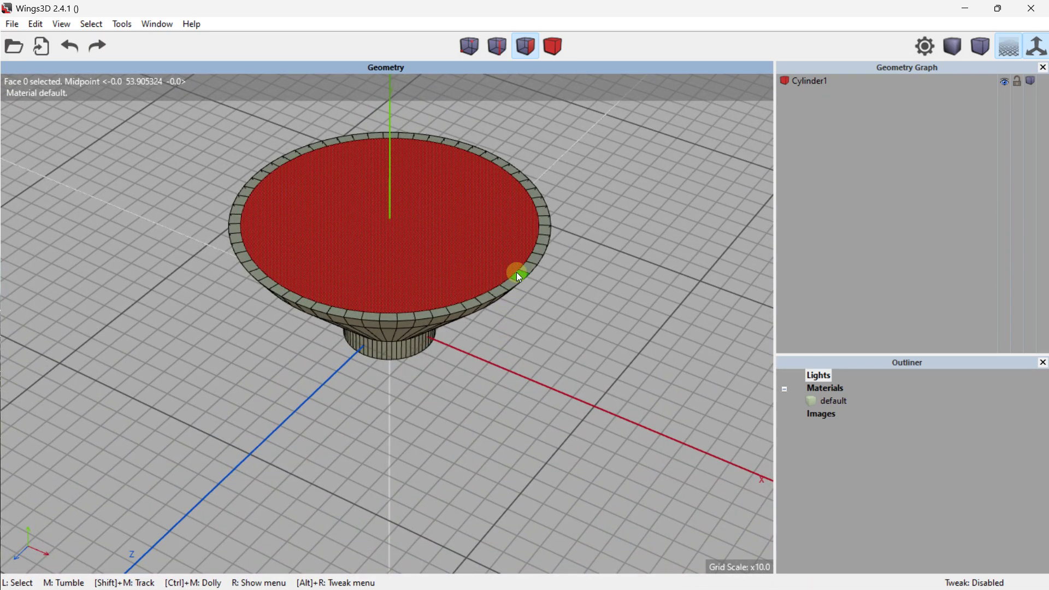
{"action": "left_click", "coordinate": [618, 218]}
{"action": "middle_click_drag", "start_coordinate": [618, 218], "coordinate": [483, 218]}
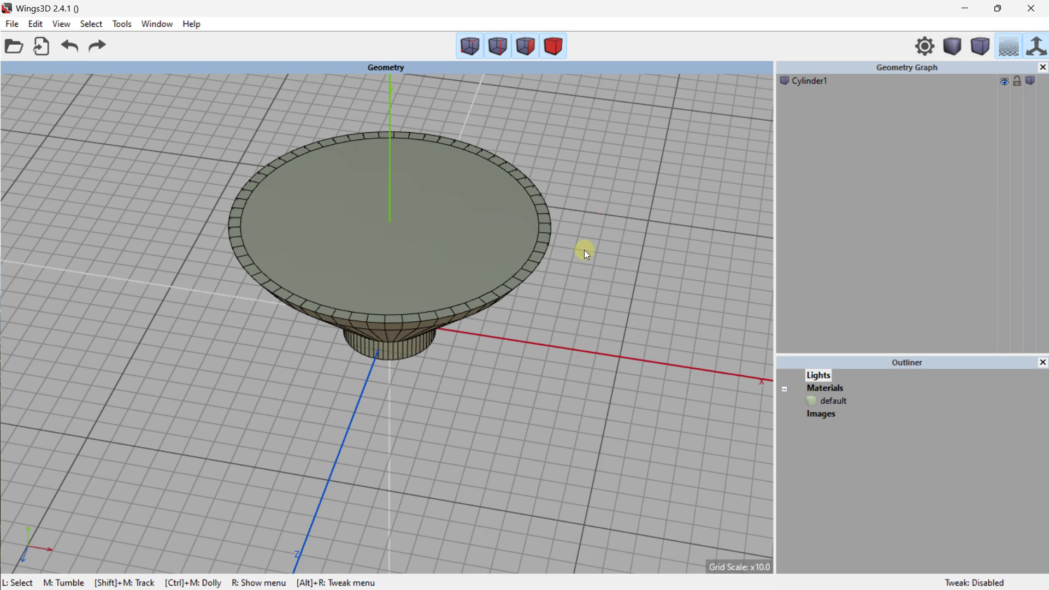
Display the cup shaded with edge lines hidden, after briefly trying wireframe and toggling backfaces.
{"action": "middle_click_drag", "start_coordinate": [562, 250], "coordinate": [554, 251]}
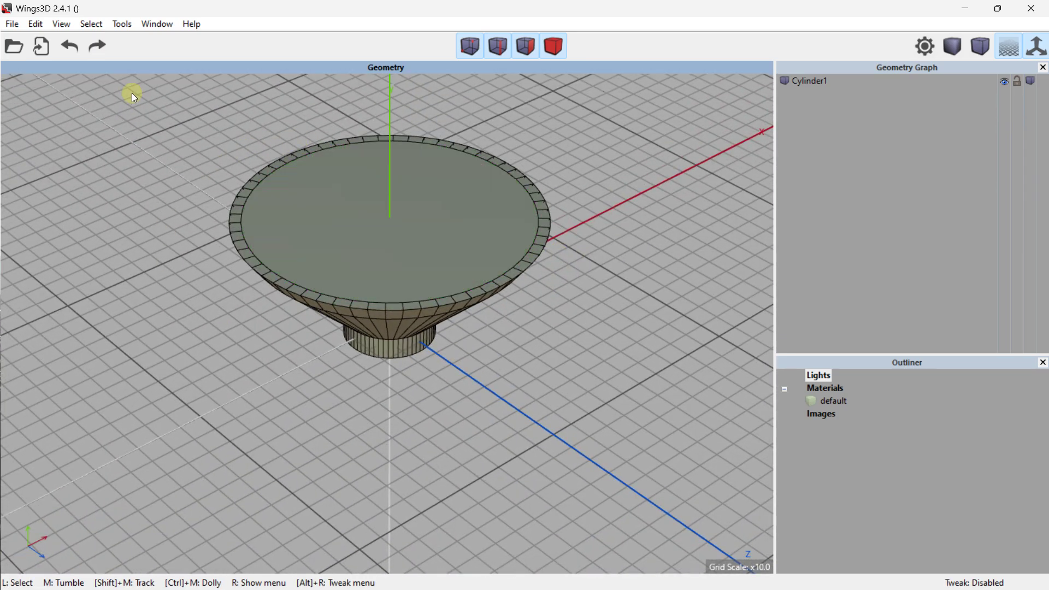
{"action": "left_click", "coordinate": [61, 24]}
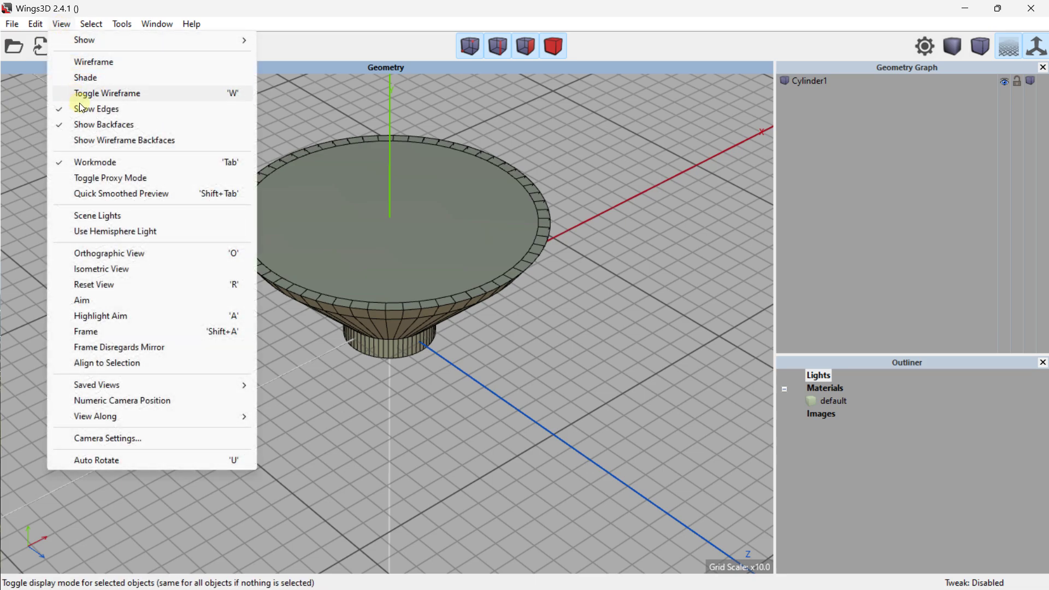
{"action": "left_click", "coordinate": [97, 67]}
{"action": "left_click", "coordinate": [62, 27]}
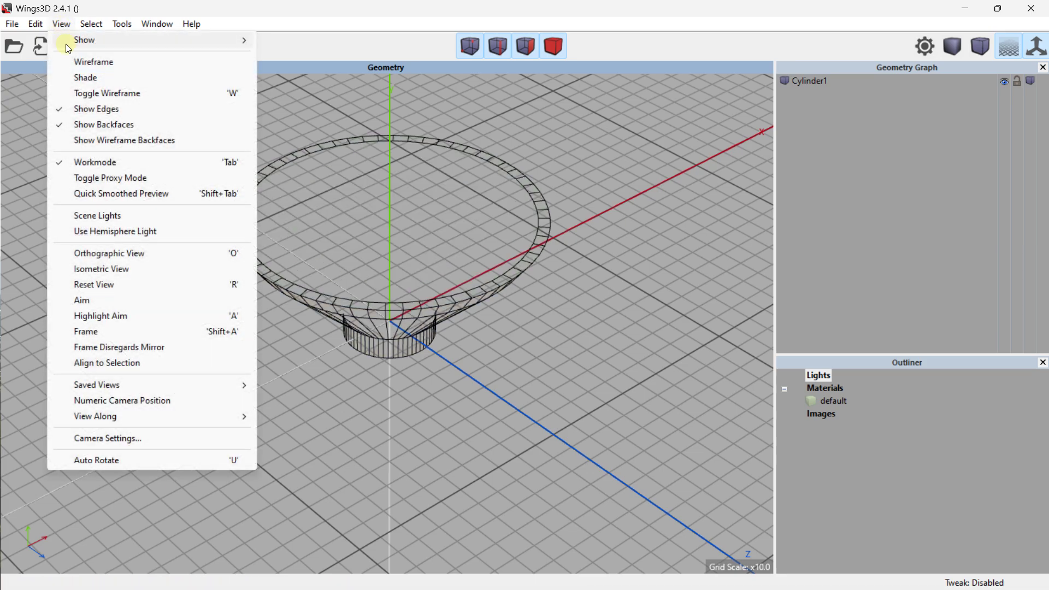
{"action": "left_click", "coordinate": [81, 81]}
{"action": "left_click", "coordinate": [62, 25]}
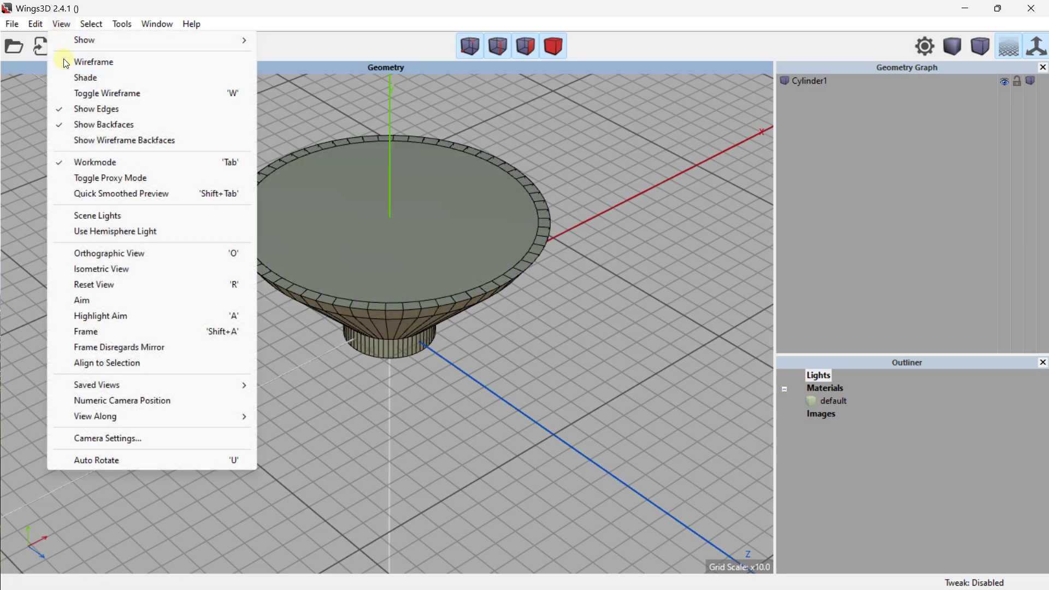
{"action": "left_click", "coordinate": [80, 110]}
{"action": "left_click", "coordinate": [61, 24]}
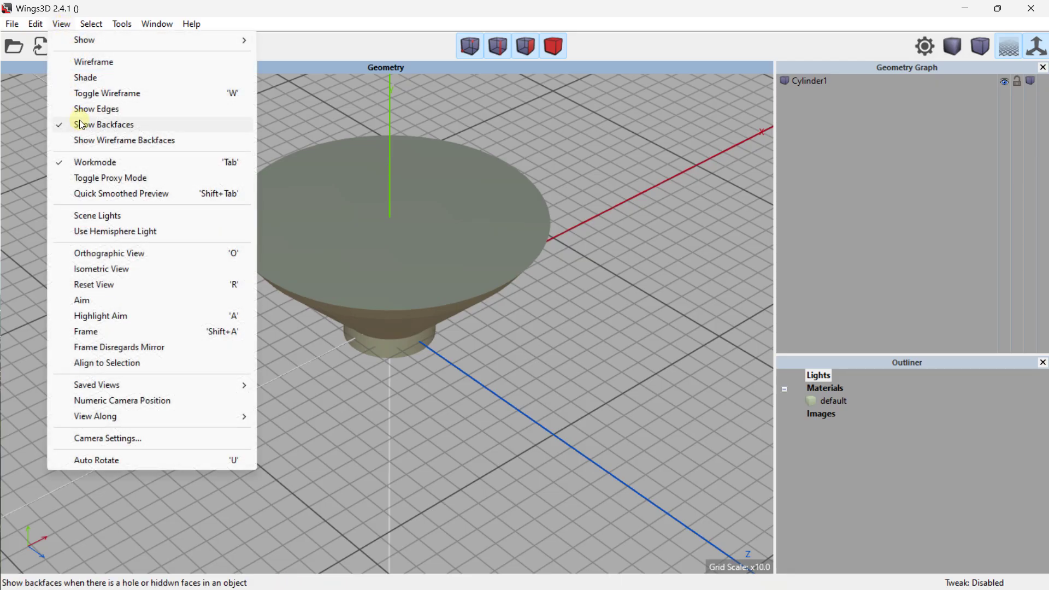
{"action": "left_click", "coordinate": [82, 125]}
Hide the ground grid and axes, then show them again.
{"action": "middle_click_drag", "start_coordinate": [415, 271], "coordinate": [470, 267]}
{"action": "left_click", "coordinate": [1025, 50]}
{"action": "left_click", "coordinate": [1036, 46]}
{"action": "left_click", "coordinate": [1034, 47]}
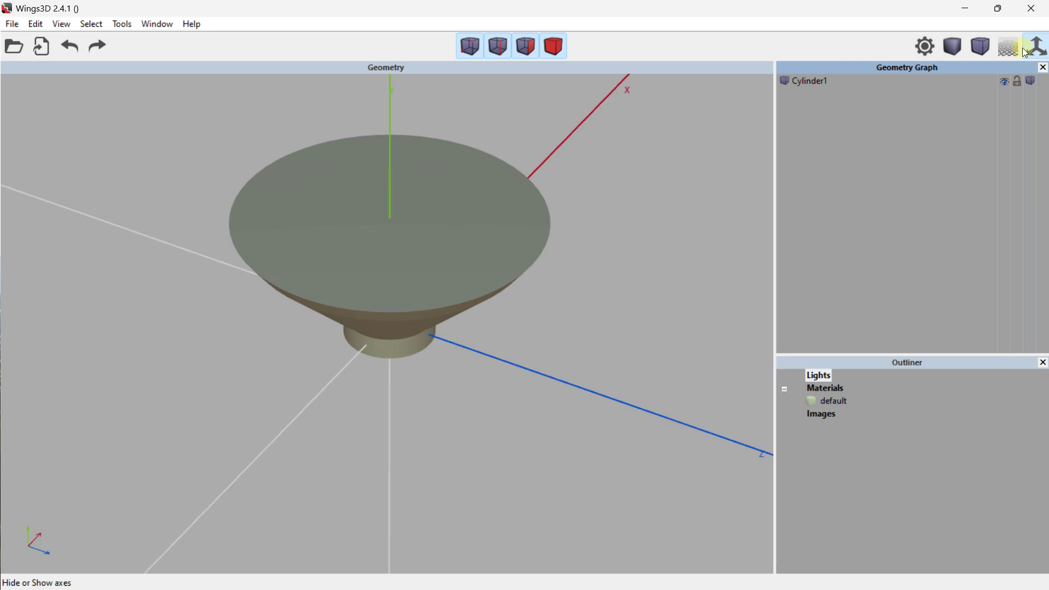
{"action": "left_click", "coordinate": [1008, 47]}
Toggle between orthographic and perspective projection, ending in perspective.
{"action": "left_click", "coordinate": [979, 49]}
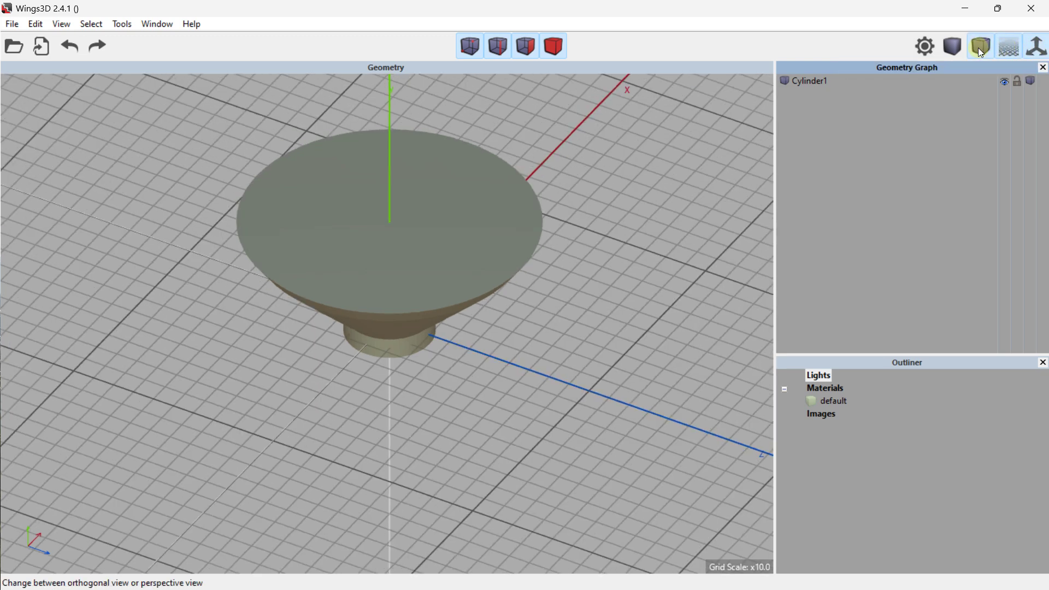
{"action": "left_click", "coordinate": [978, 47]}
{"action": "left_click", "coordinate": [978, 48]}
{"action": "left_click", "coordinate": [978, 47]}
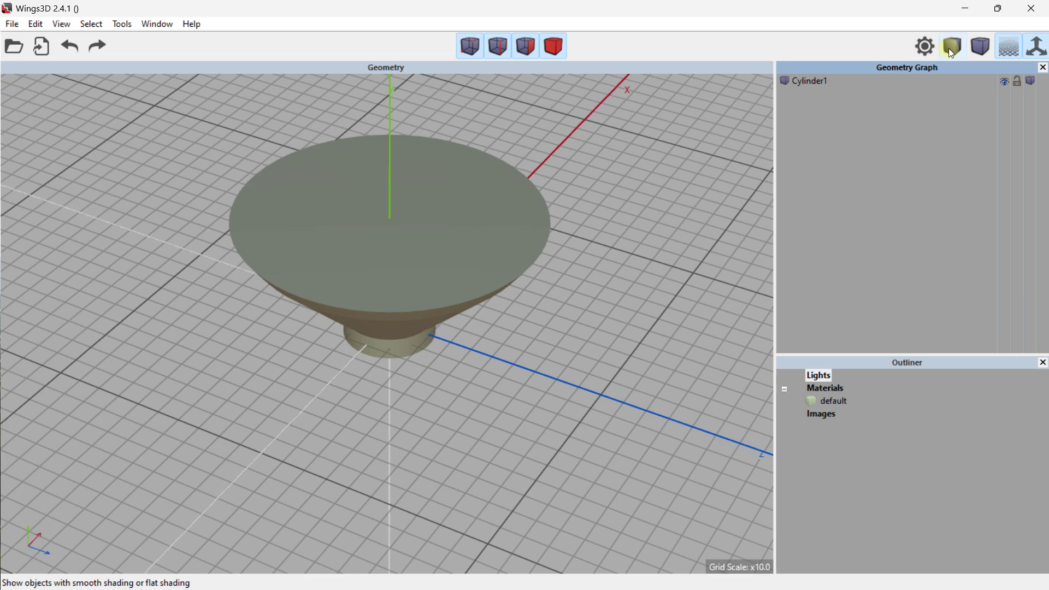
{"action": "left_click", "coordinate": [972, 52]}
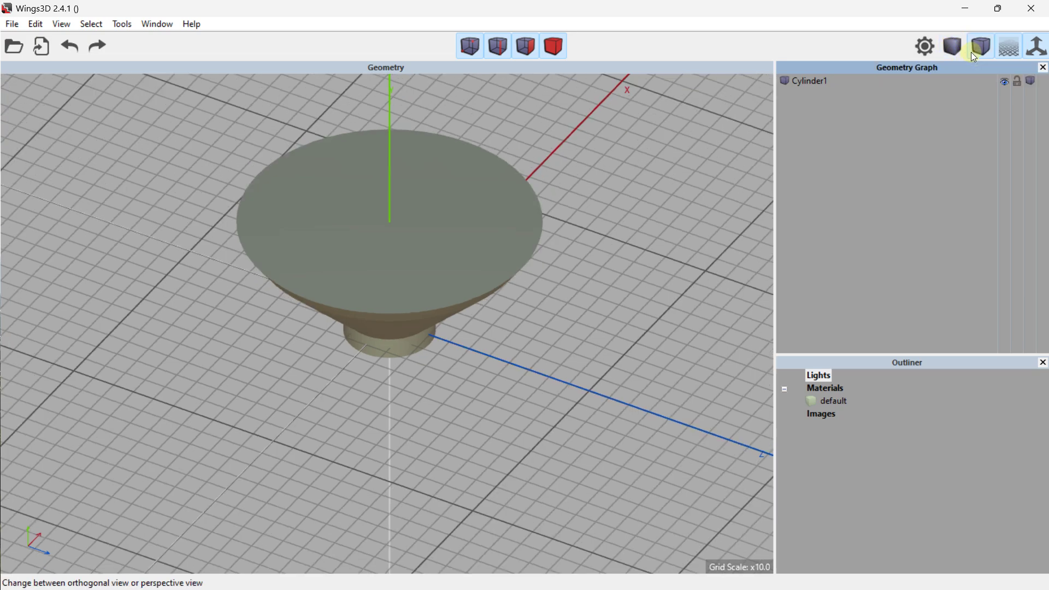
{"action": "left_click", "coordinate": [971, 50]}
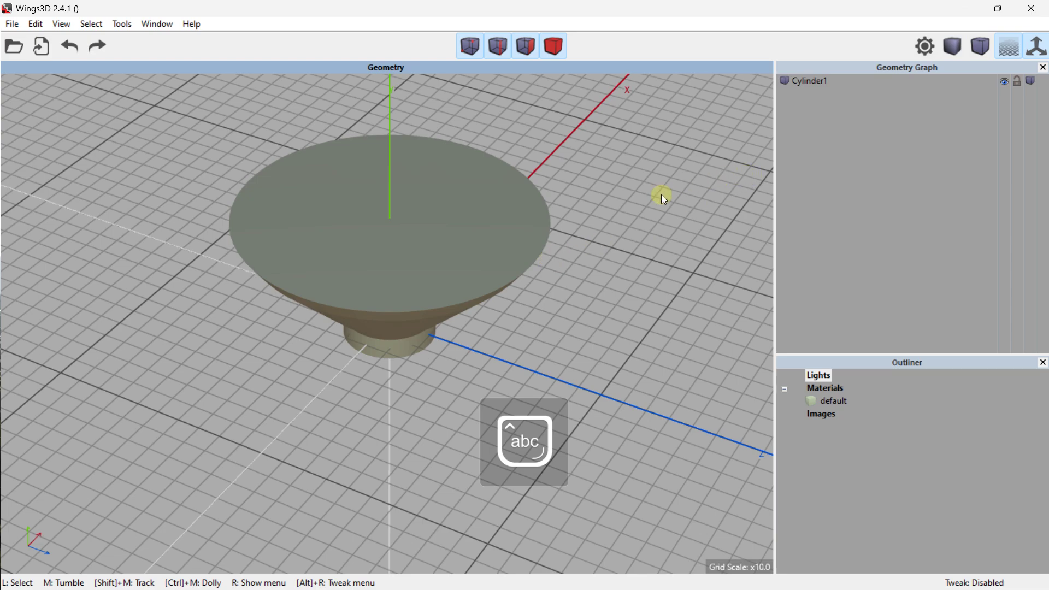
Cycle the X, Y and Z views and settle on an orthographic front view.
{"action": "key", "text": "x"}
{"action": "key", "text": "y"}
{"action": "key", "text": "z"}
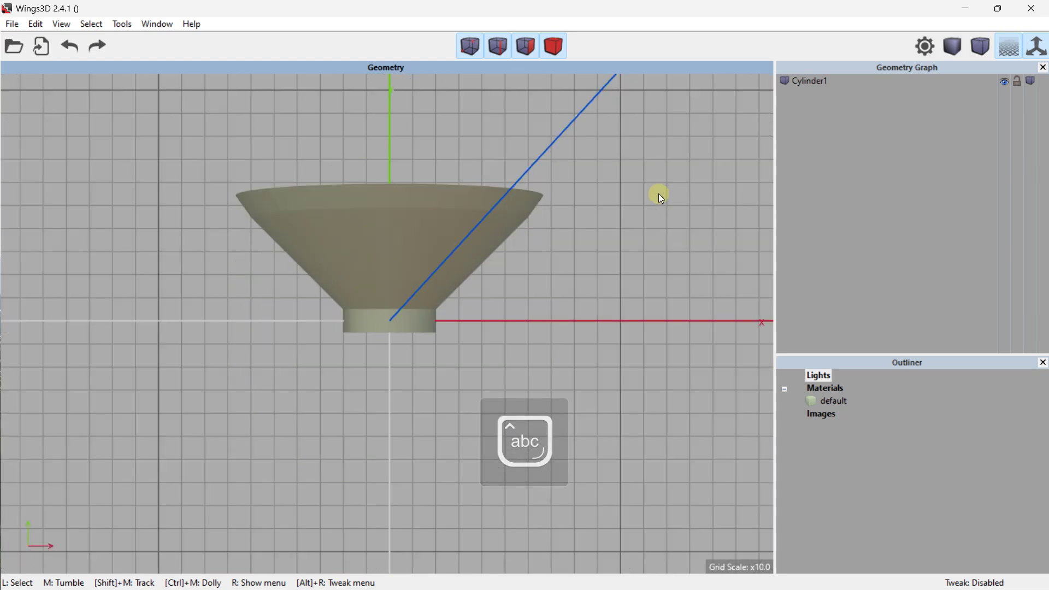
{"action": "left_click", "coordinate": [984, 44]}
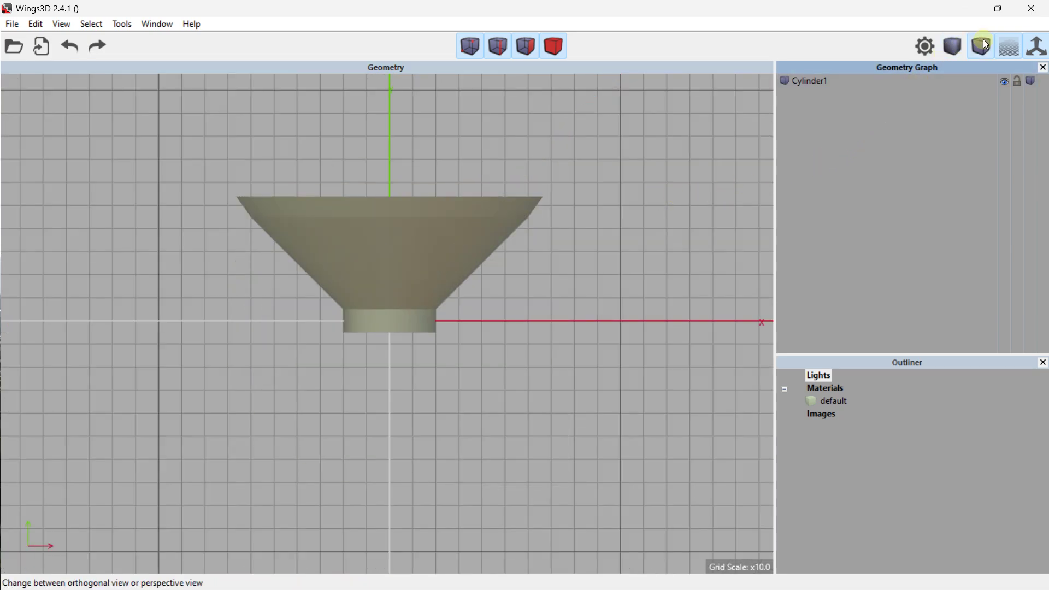
{"action": "key", "text": "x"}
{"action": "key", "text": "y"}
{"action": "key", "text": "z"}
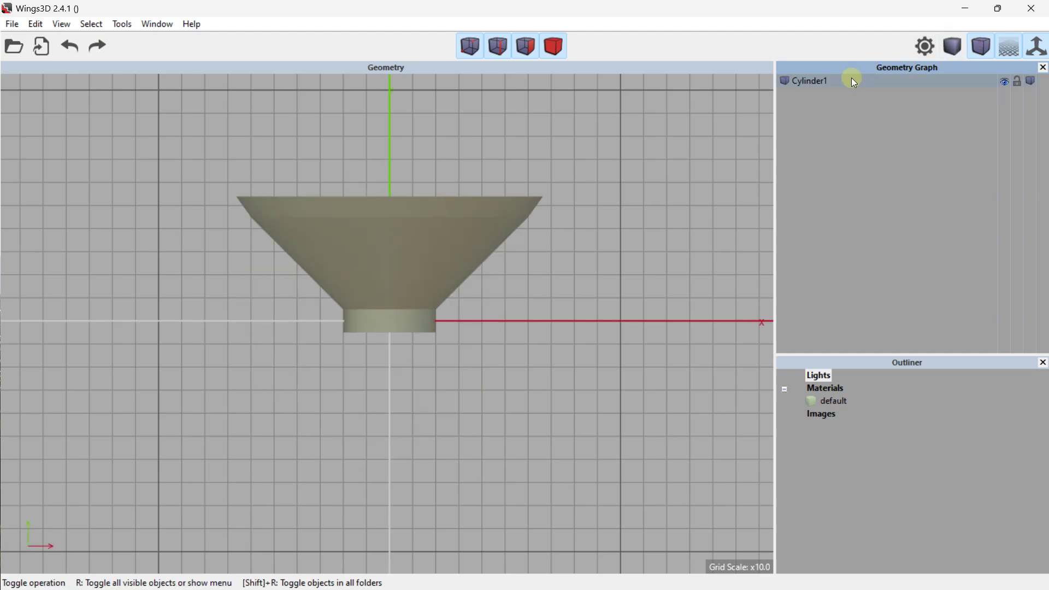
Return to perspective projection and try smooth shading before turning it back off.
{"action": "left_click", "coordinate": [981, 46]}
{"action": "middle_click_drag", "start_coordinate": [656, 210], "coordinate": [817, 131]}
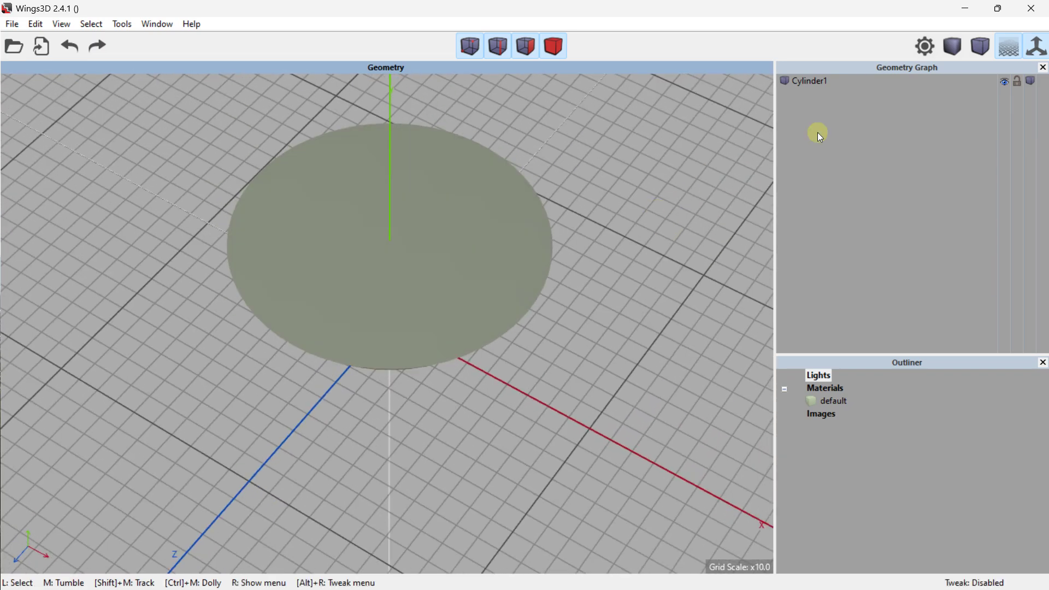
{"action": "left_click", "coordinate": [957, 47]}
{"action": "middle_click_drag", "start_coordinate": [541, 293], "coordinate": [543, 295]}
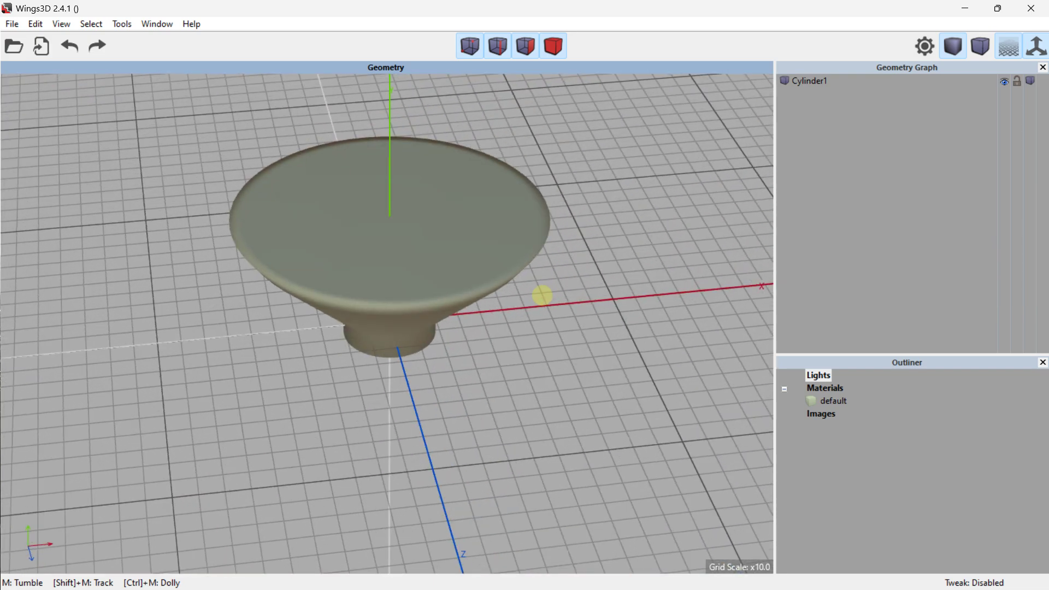
{"action": "left_click", "coordinate": [943, 51]}
Open Preferences and close it without changes, then orbit around the bowl.
{"action": "left_click", "coordinate": [924, 49]}
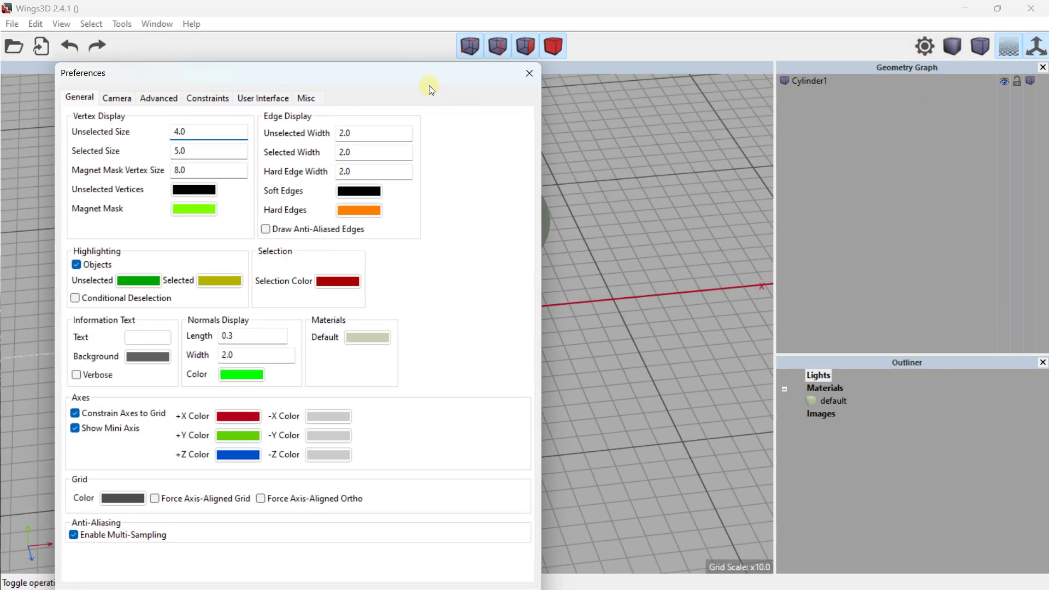
{"action": "left_click_drag", "start_coordinate": [432, 87], "coordinate": [457, 49]}
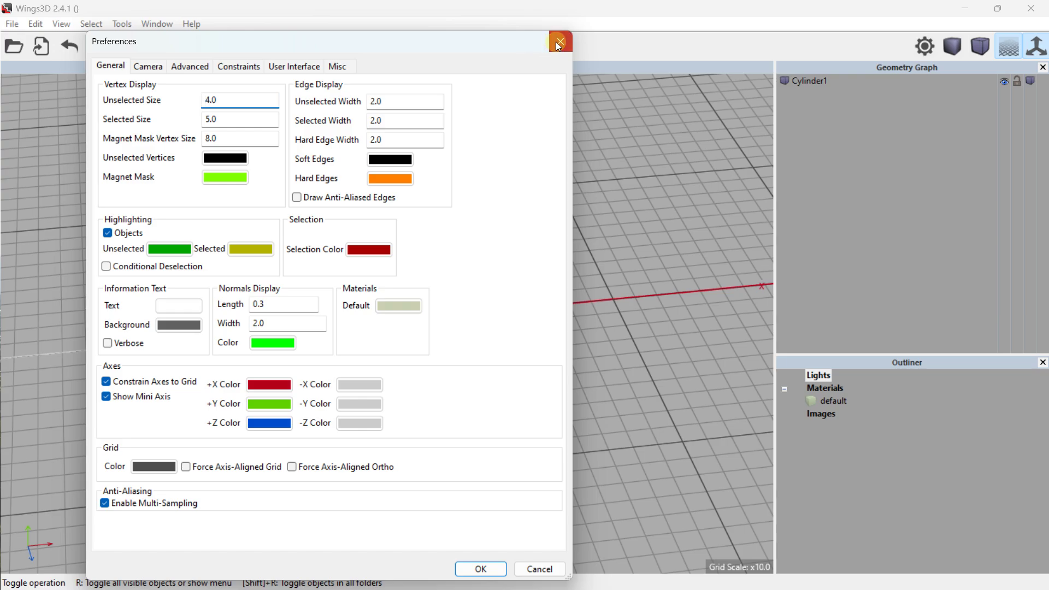
{"action": "left_click", "coordinate": [559, 44]}
{"action": "middle_click_drag", "start_coordinate": [396, 270], "coordinate": [566, 169]}
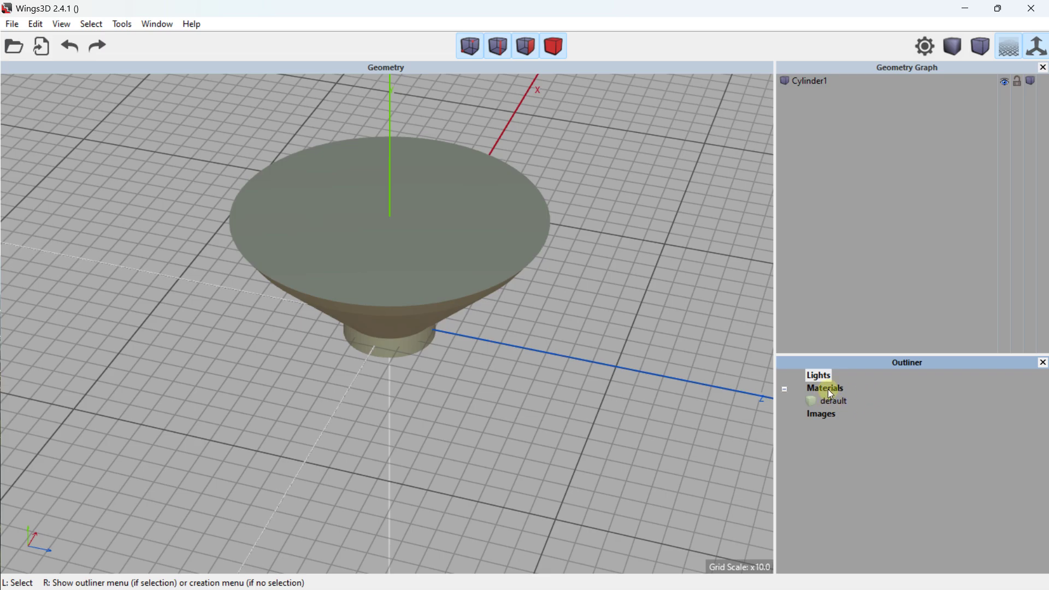
From below, select the bottom face and bevel it with a numeric distance of 4.
{"action": "middle_click_drag", "start_coordinate": [454, 295], "coordinate": [406, 323]}
{"action": "middle_click_drag", "start_coordinate": [417, 261], "coordinate": [398, 329]}
{"action": "scroll", "coordinate": [391, 323], "scroll_direction": "up", "scroll_amount": 3}
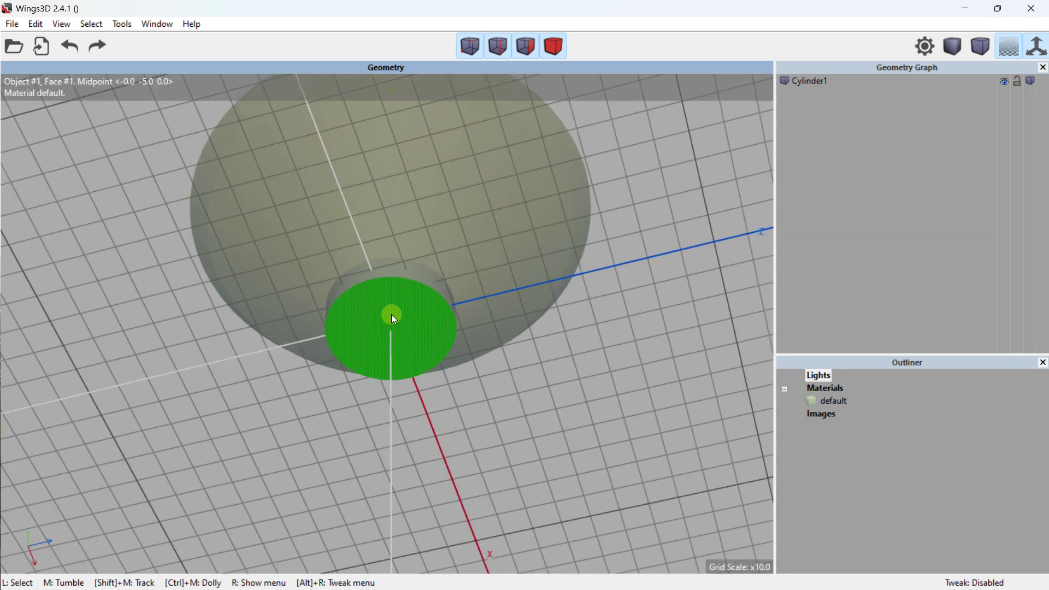
{"action": "left_click", "coordinate": [393, 320]}
{"action": "right_click", "coordinate": [395, 314]}
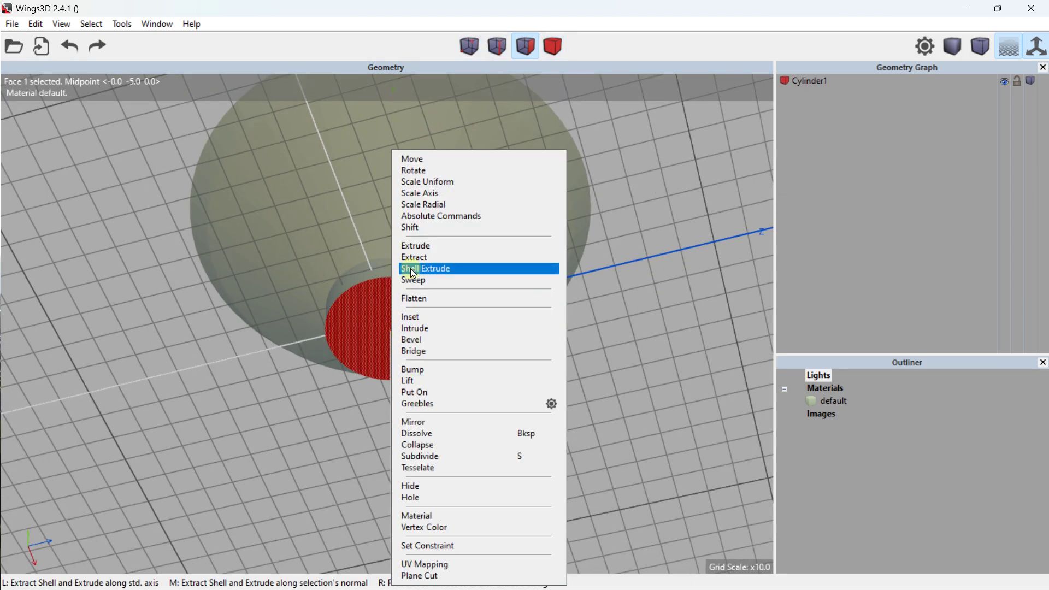
{"action": "left_click", "coordinate": [432, 341]}
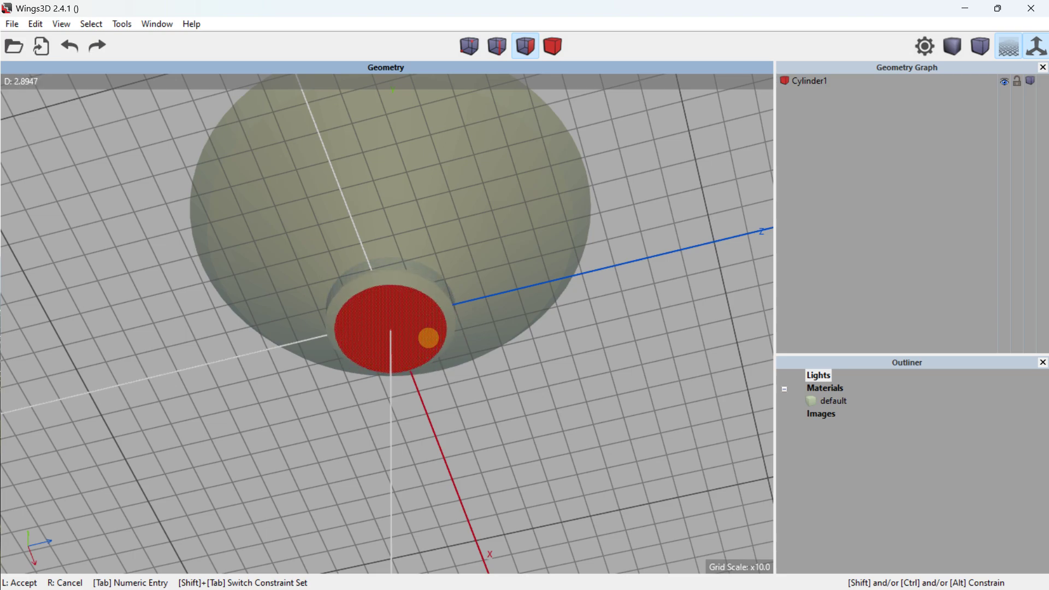
{"action": "key", "text": "Tab"}
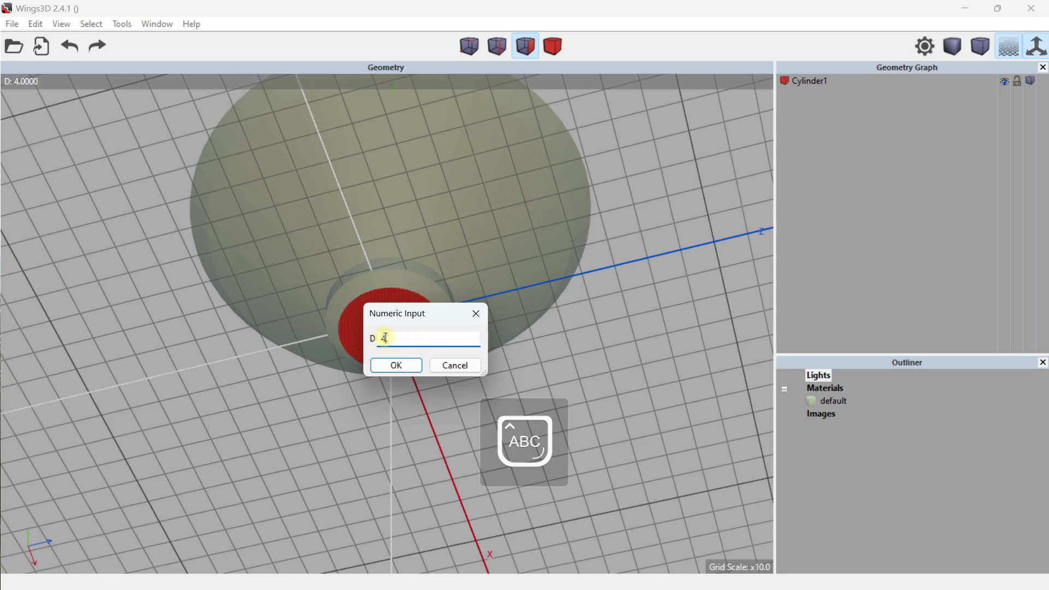
{"action": "type", "text": "4"}
{"action": "left_click", "coordinate": [397, 365]}
Deselect the bottom face and select the bowl's top face.
{"action": "middle_click_drag", "start_coordinate": [461, 253], "coordinate": [386, 240]}
{"action": "left_click", "coordinate": [559, 232]}
{"action": "middle_click_drag", "start_coordinate": [505, 232], "coordinate": [438, 287]}
{"action": "left_click", "coordinate": [461, 280]}
Shell-extrude the top face a short distance along its Normal, then deselect it.
{"action": "right_click", "coordinate": [438, 264]}
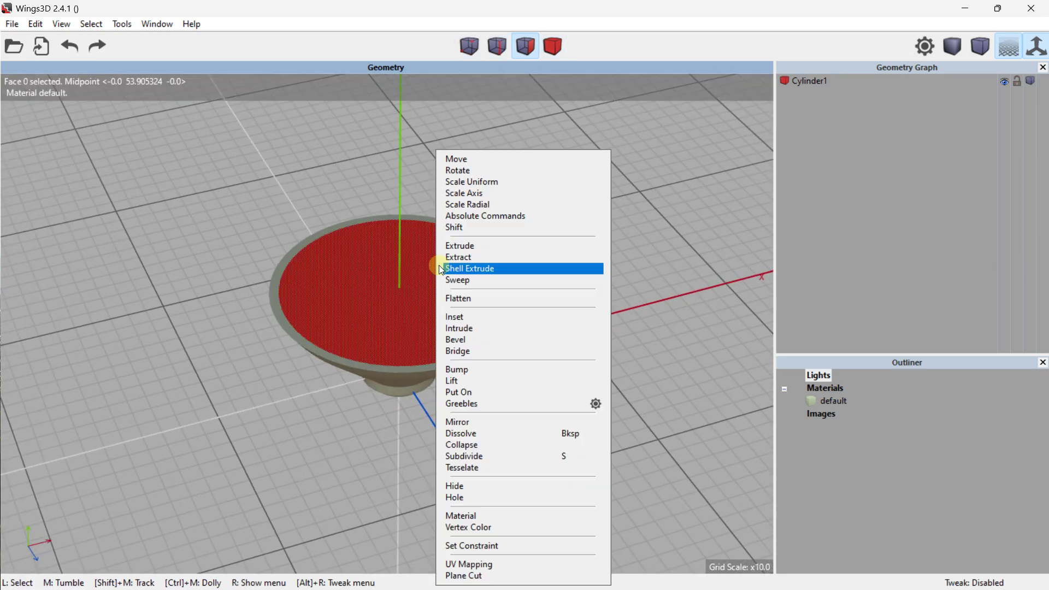
{"action": "left_click", "coordinate": [481, 258]}
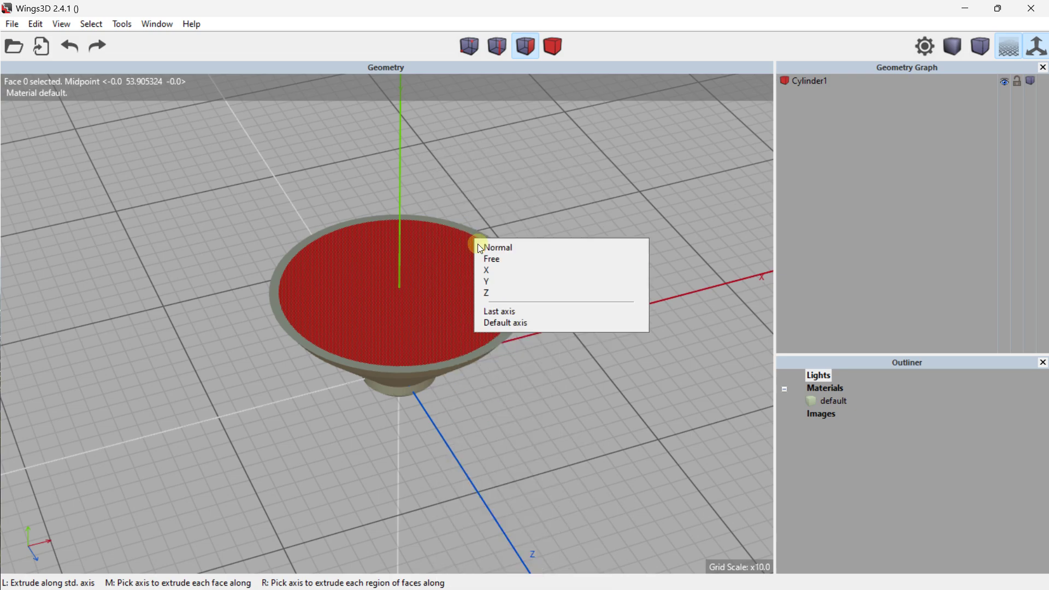
{"action": "left_click", "coordinate": [479, 245]}
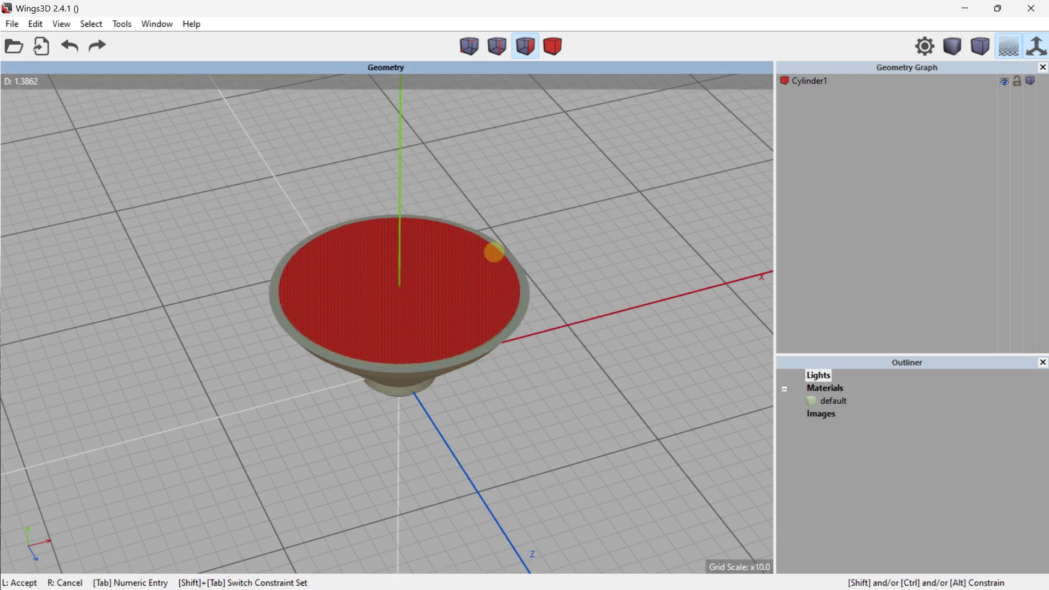
{"action": "left_click", "coordinate": [493, 252]}
{"action": "middle_click_drag", "start_coordinate": [494, 252], "coordinate": [484, 292]}
{"action": "left_click", "coordinate": [482, 290]}
{"action": "middle_click_drag", "start_coordinate": [483, 192], "coordinate": [491, 198]}
{"action": "left_click", "coordinate": [123, 25]}
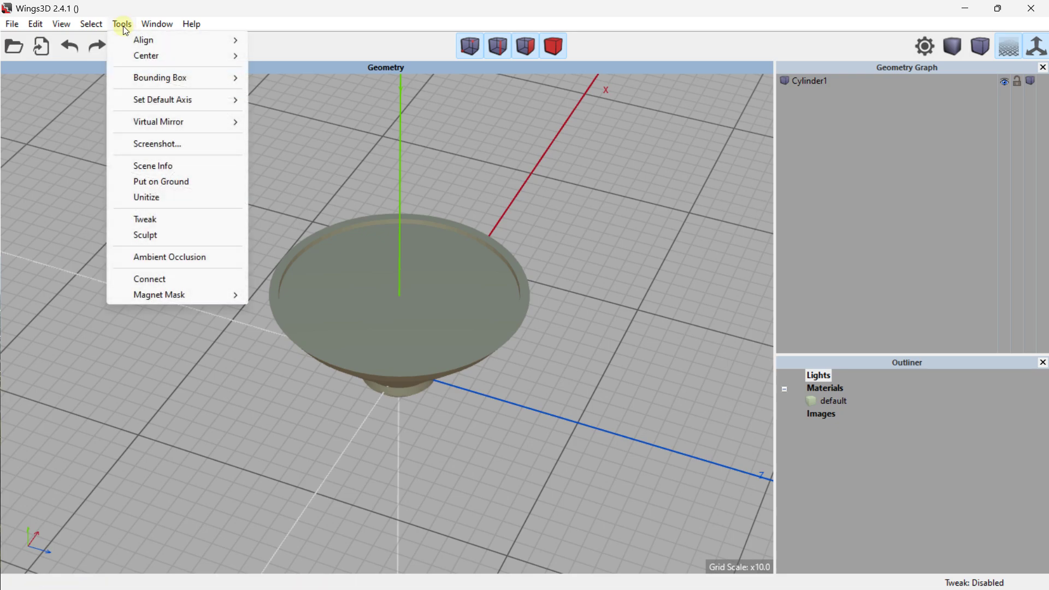
{"action": "left_click", "coordinate": [139, 25]}
{"action": "mouse_move", "coordinate": [96, 27]}
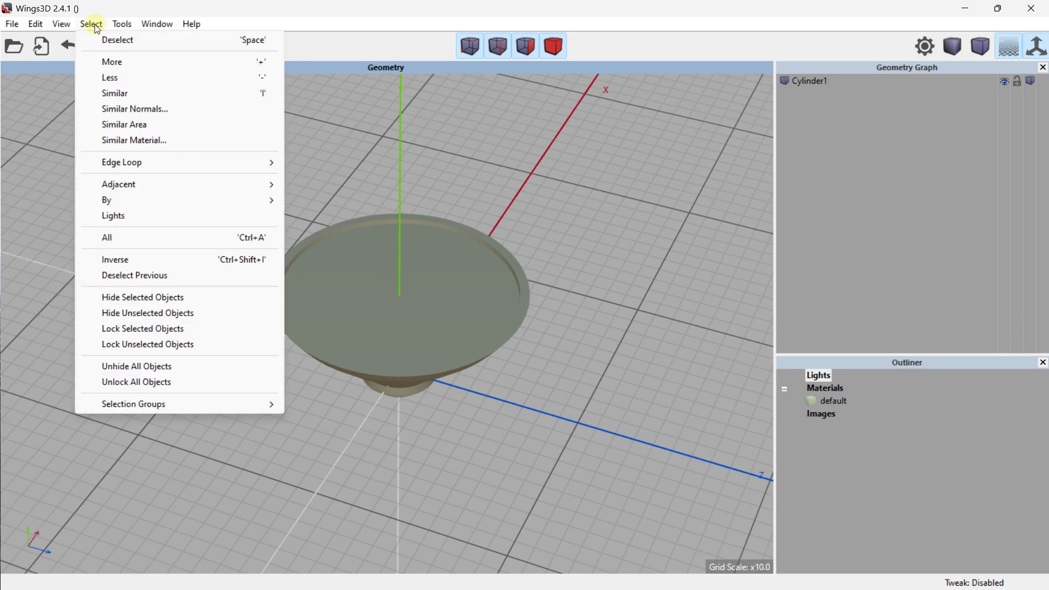
{"action": "mouse_move", "coordinate": [153, 23]}
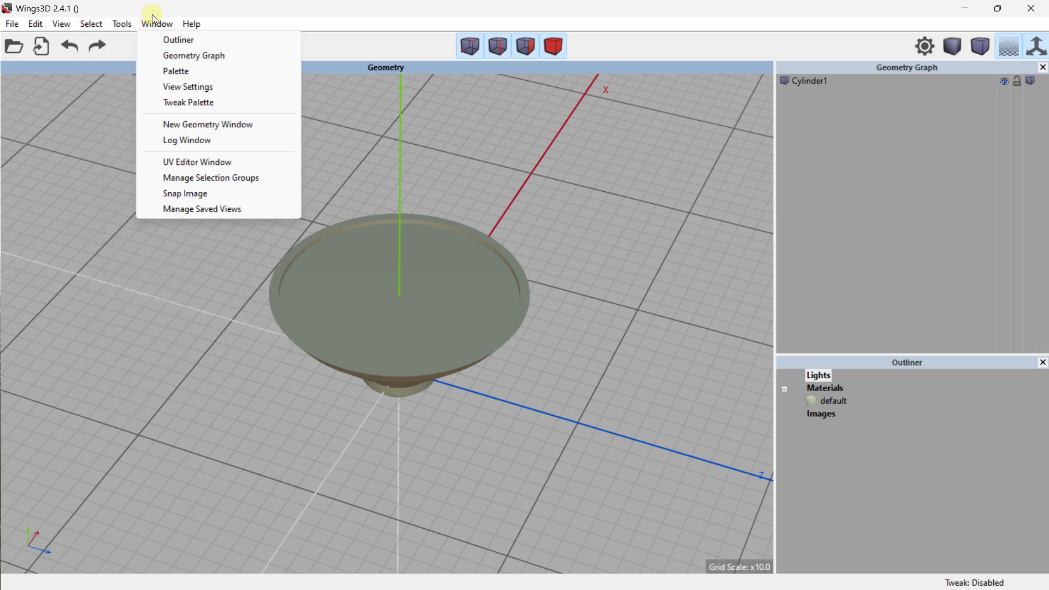
{"action": "left_click", "coordinate": [692, 148]}
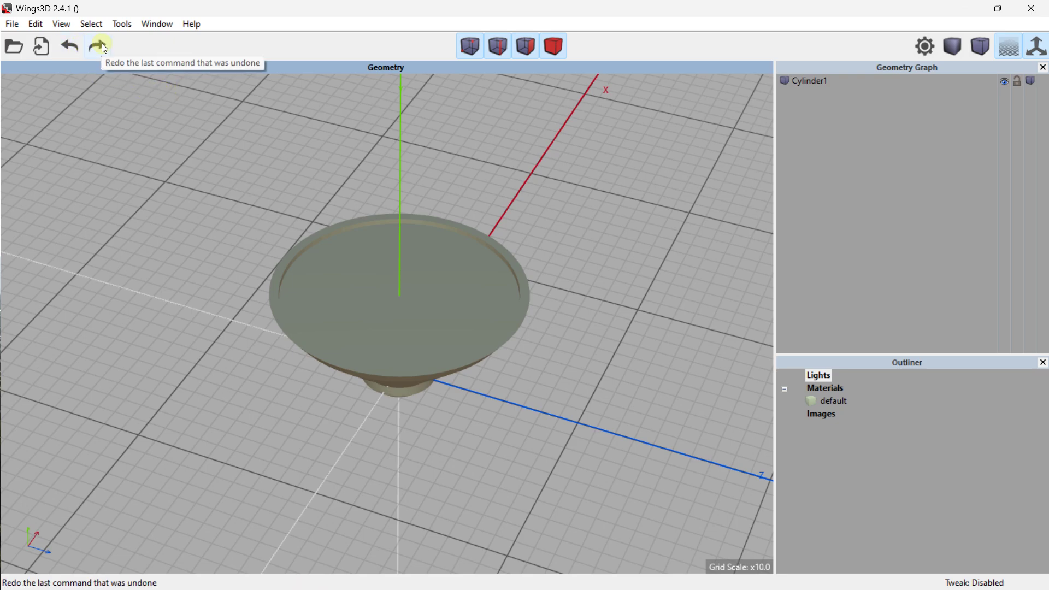
{"action": "middle_click_drag", "start_coordinate": [250, 251], "coordinate": [250, 253]}
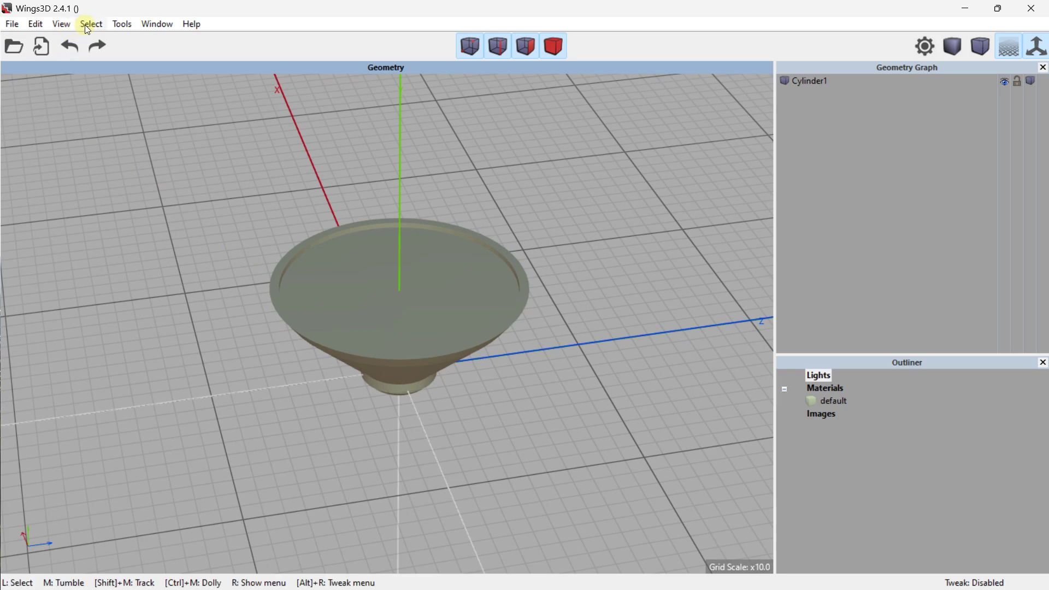
{"action": "left_click", "coordinate": [88, 25]}
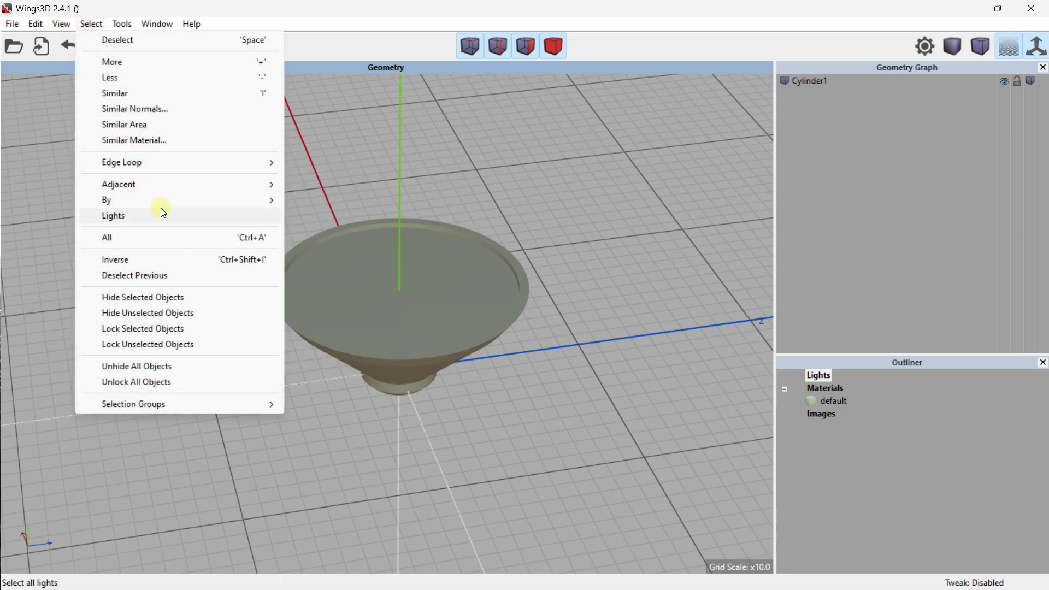
{"action": "mouse_move", "coordinate": [163, 186]}
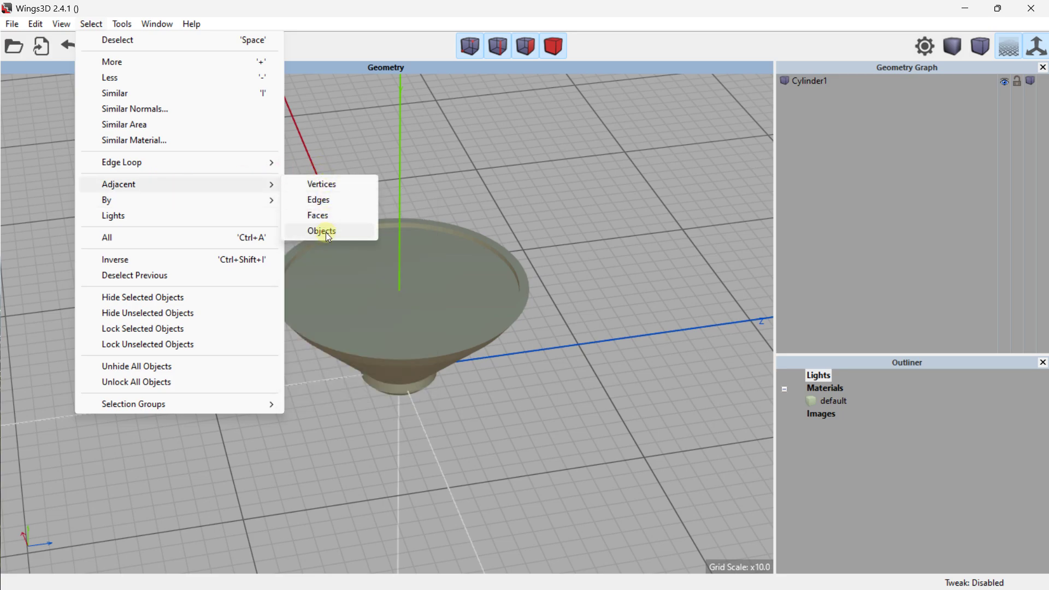
{"action": "mouse_move", "coordinate": [224, 161]}
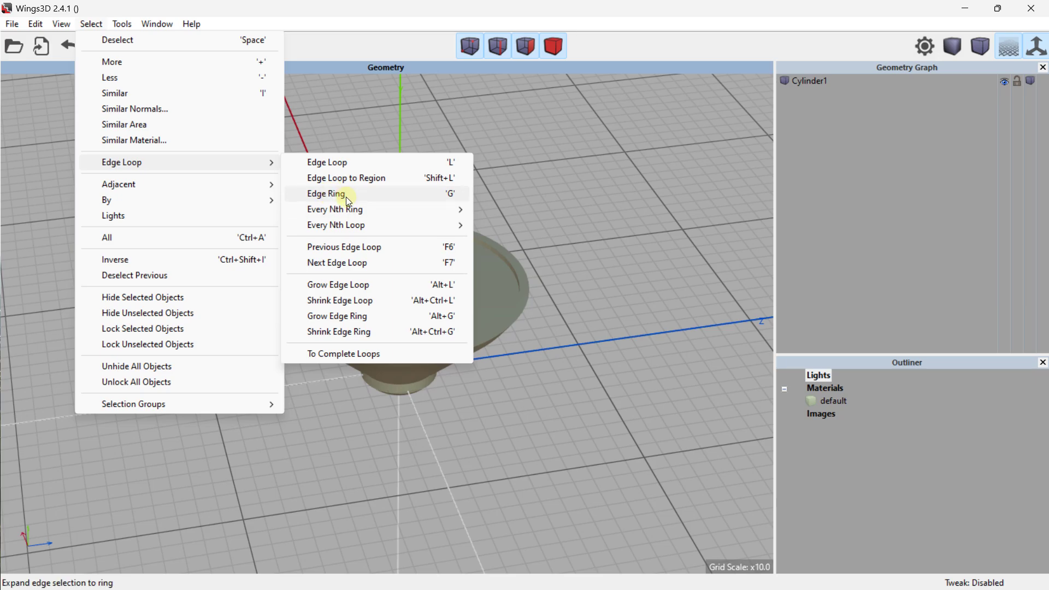
{"action": "left_click", "coordinate": [363, 167]}
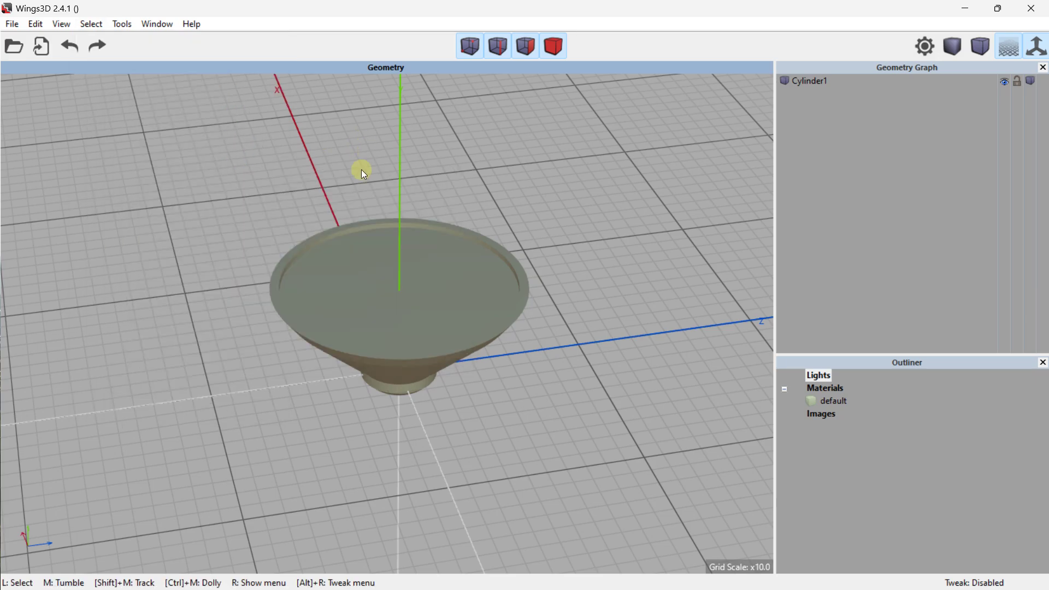